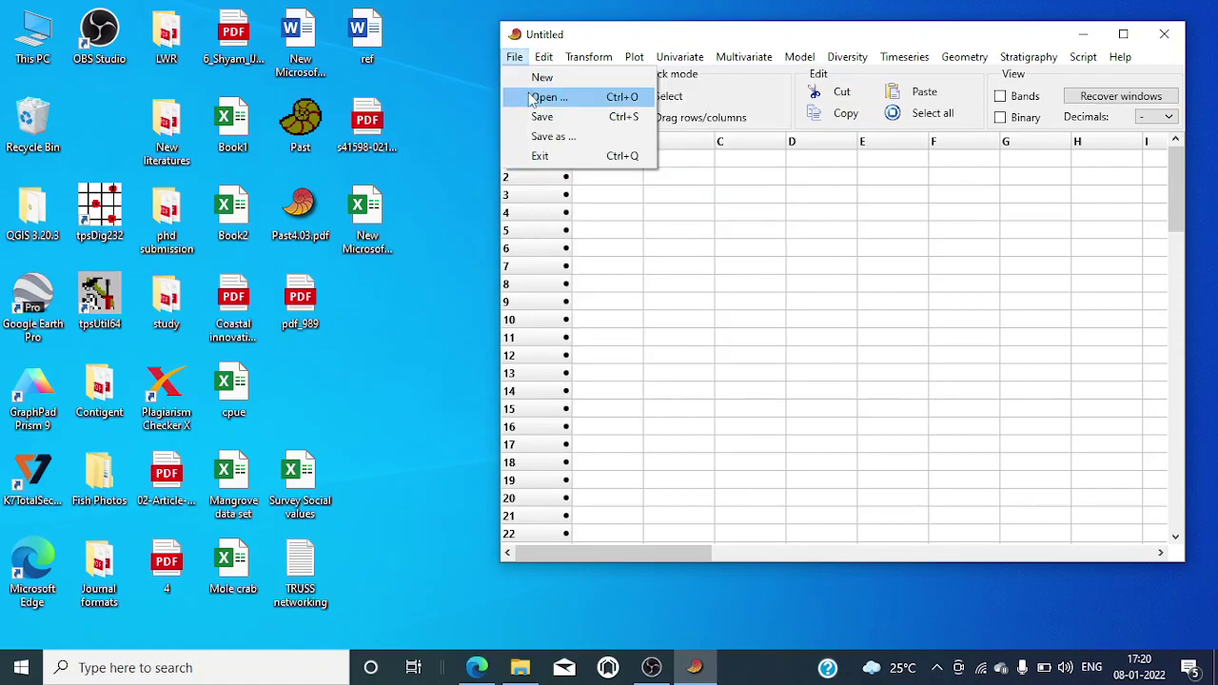
Step: Open qw121.TPS from the Photos folder in Past and copy all of its landmark coordinates
click(539, 97)
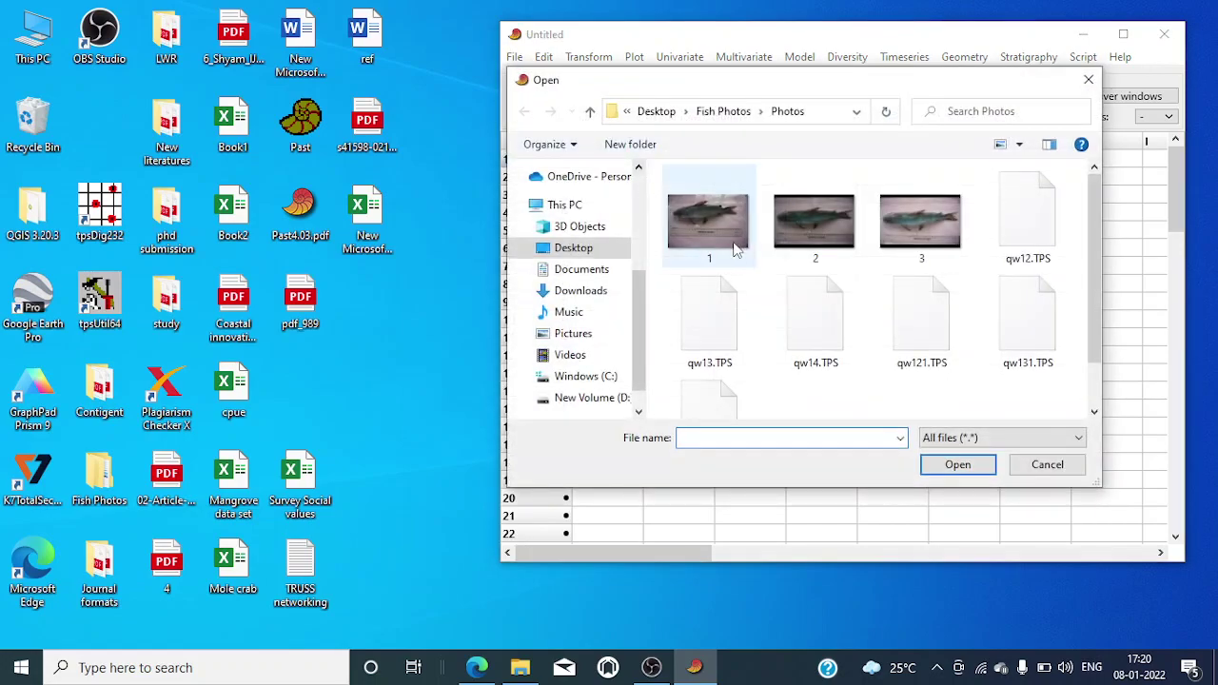
click(924, 333)
click(957, 465)
click(928, 113)
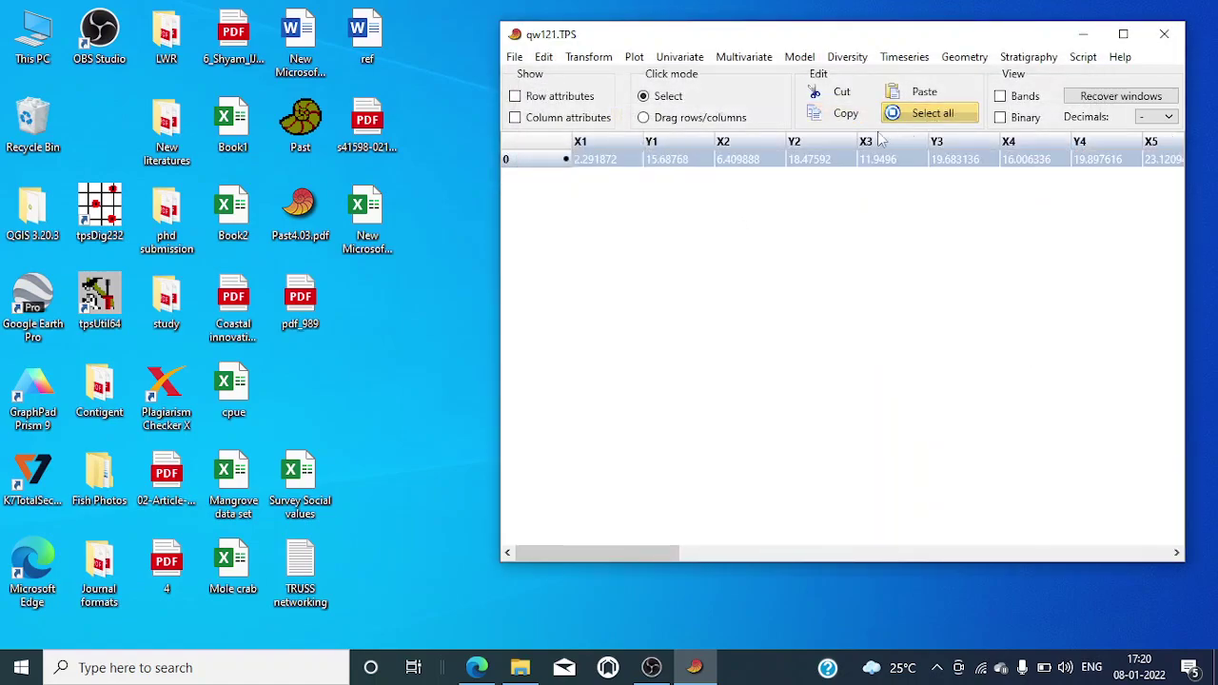
click(838, 114)
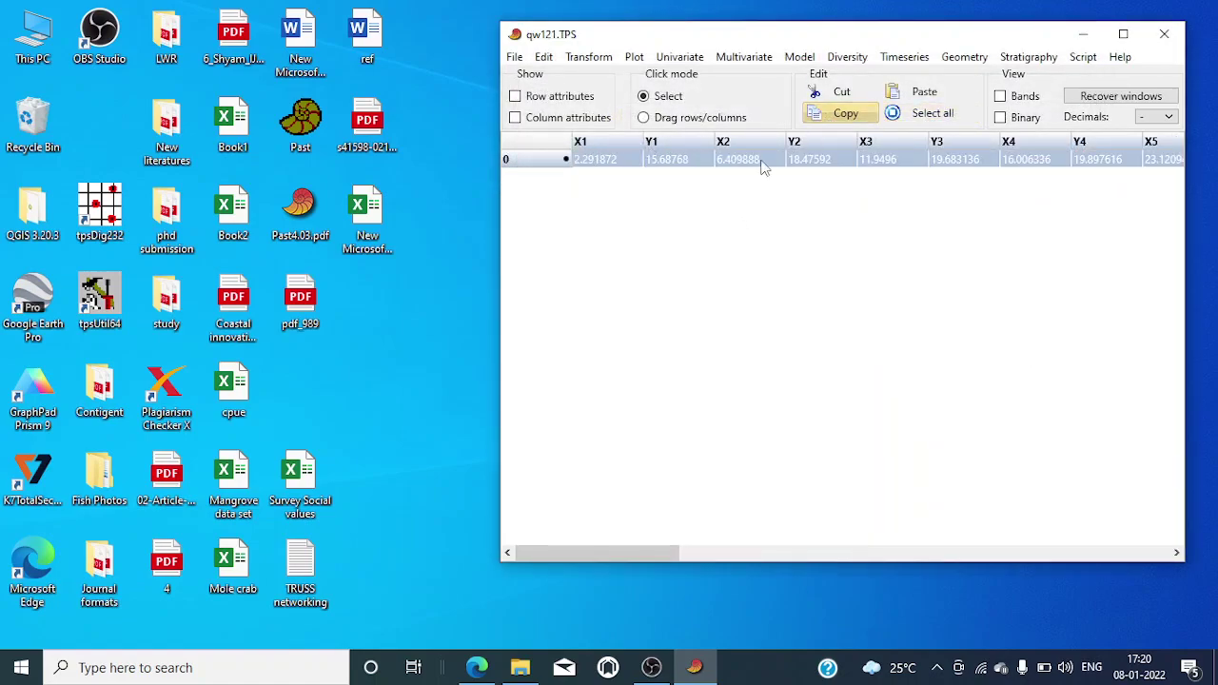
Step: Switch to Excel by opening the new worksheet file on the desktop, paste the copied coordinates at A1 and minimize the workbook
double_click(374, 240)
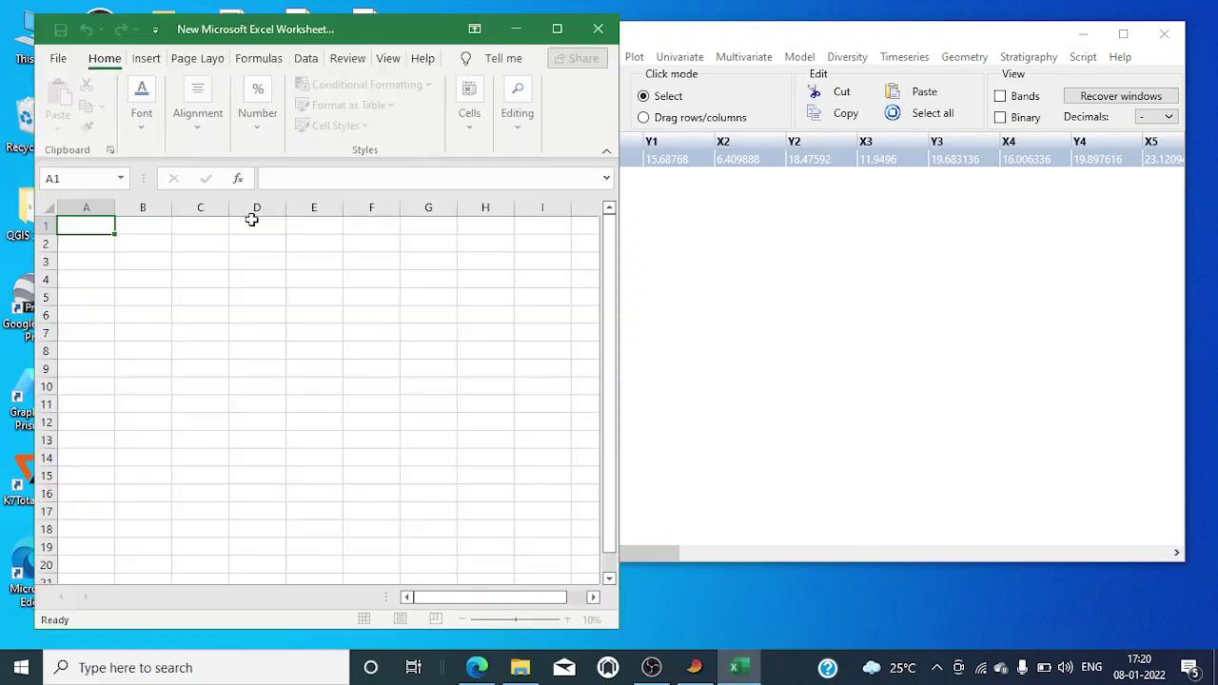
right_click(80, 234)
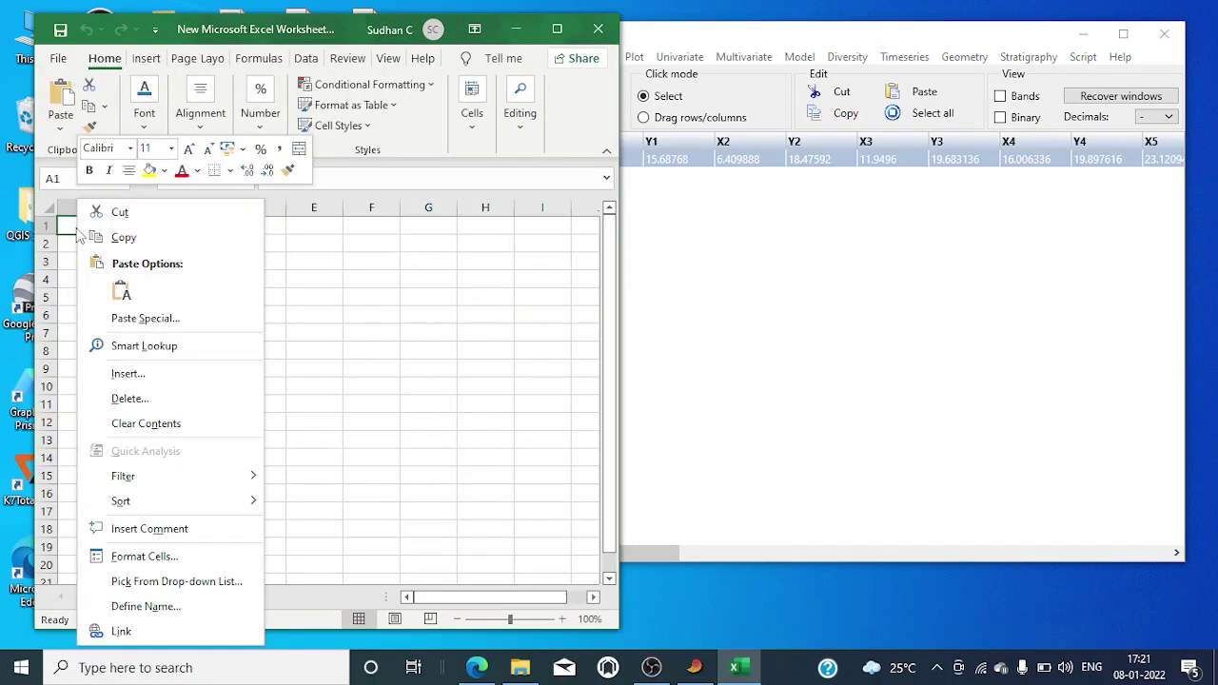
click(121, 293)
click(517, 32)
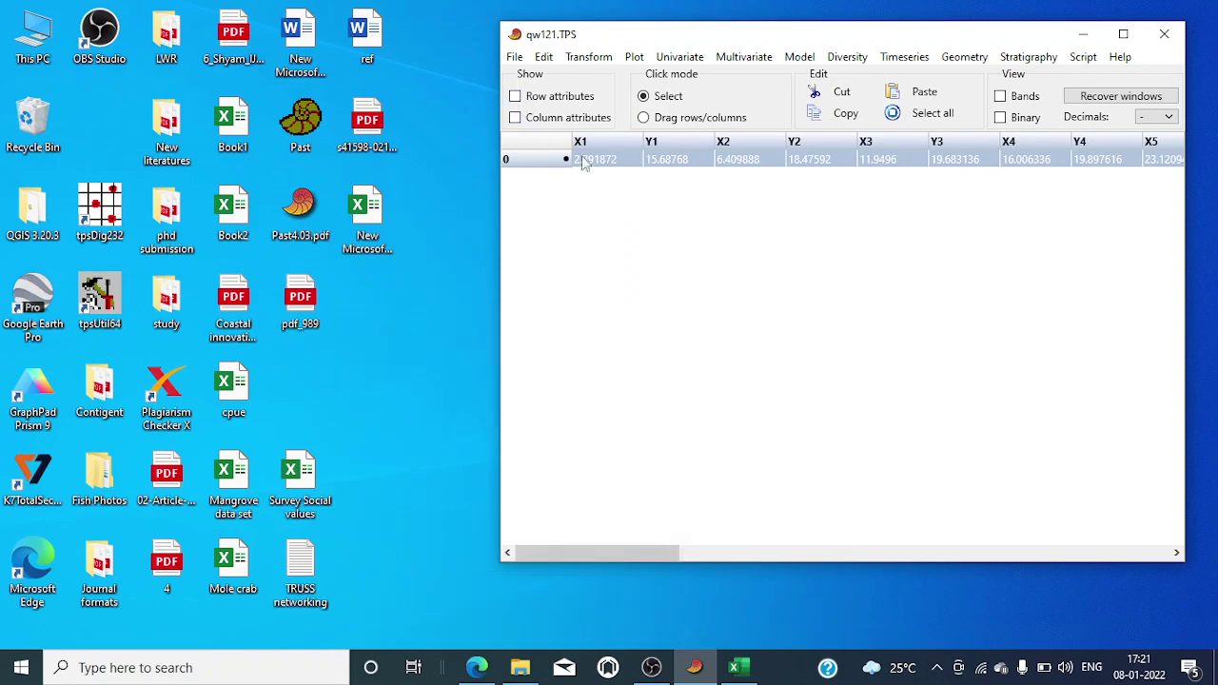
Step: Load qw131.TPS in Past and copy its entire row of landmark coordinates
click(514, 56)
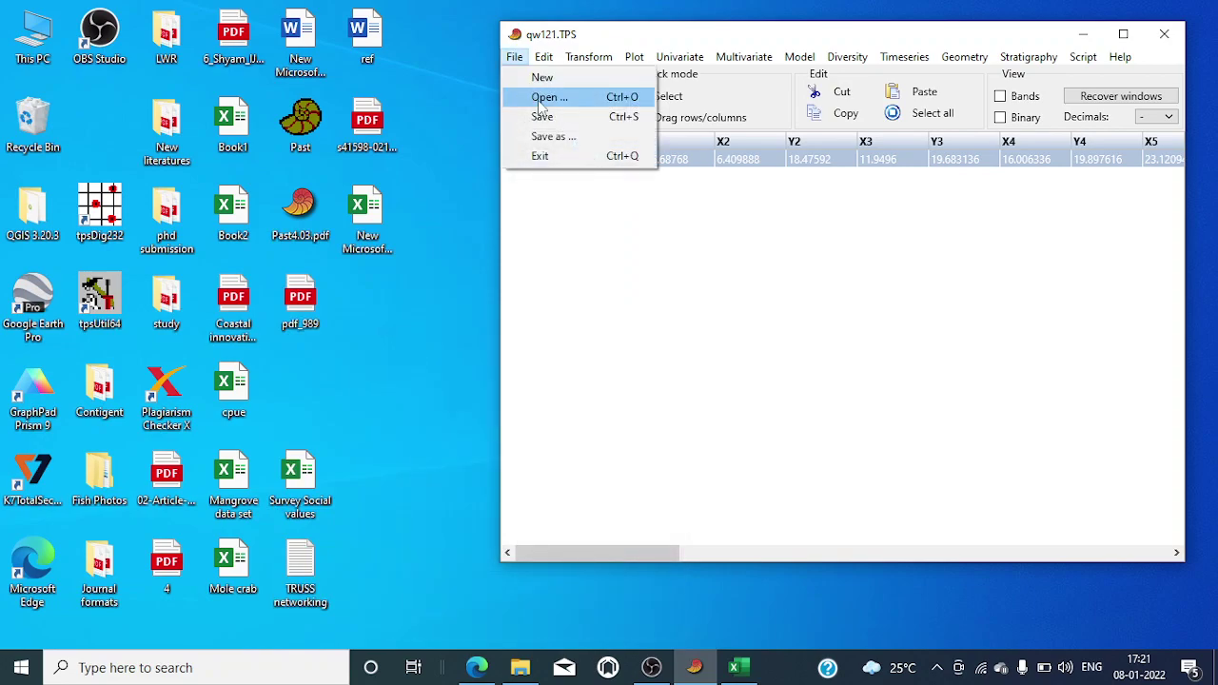
click(549, 97)
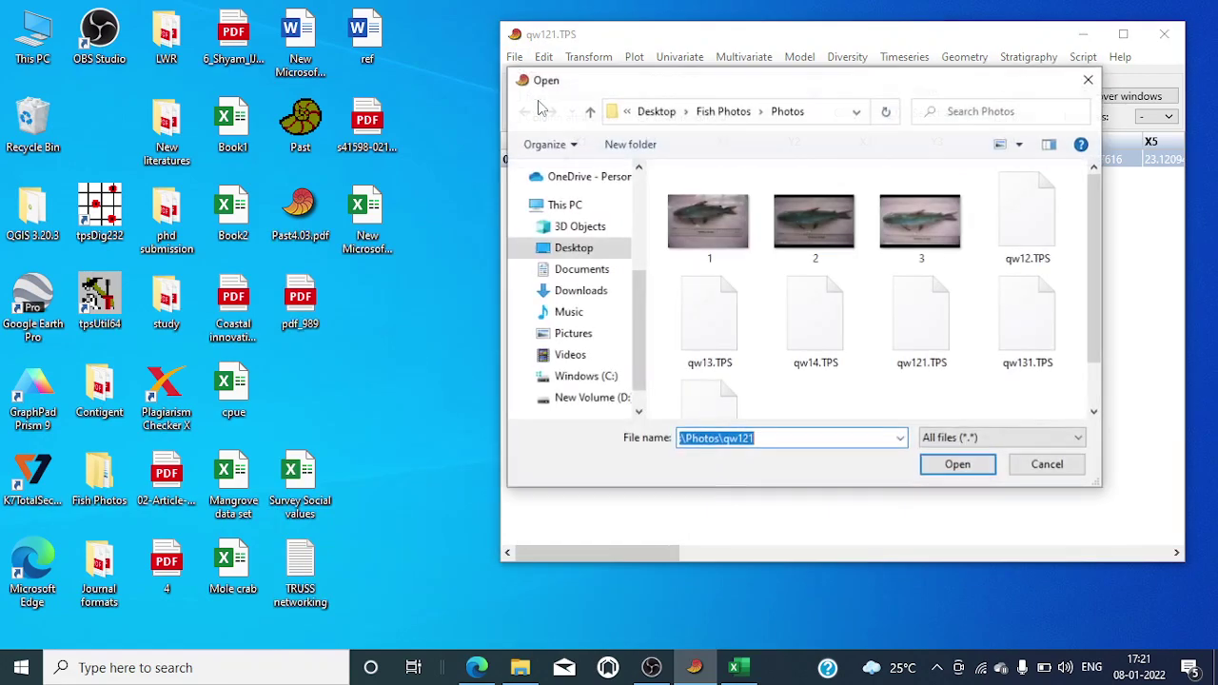
click(1023, 342)
click(959, 465)
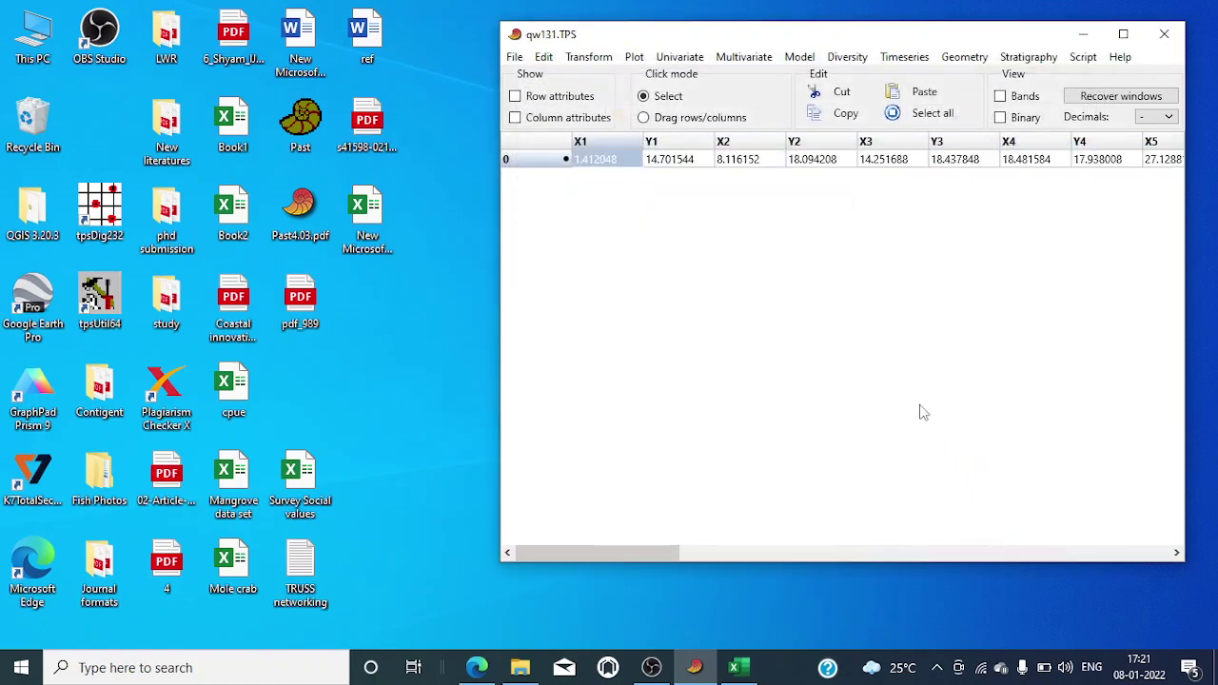
click(919, 115)
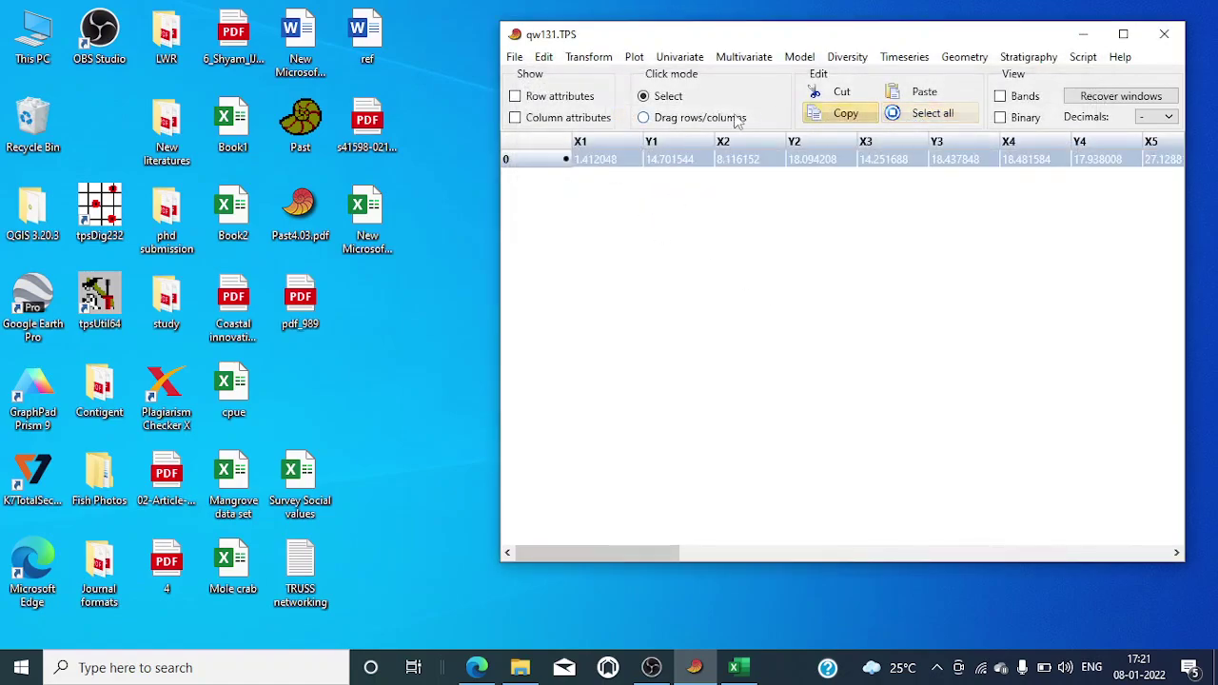
click(850, 118)
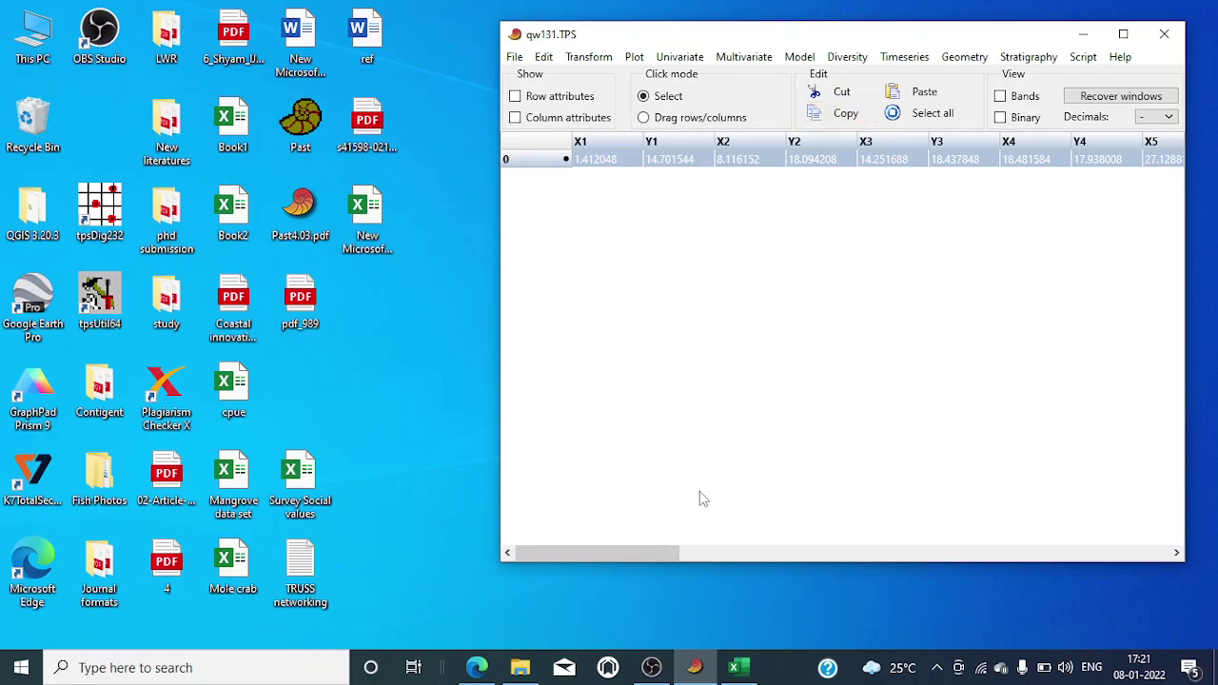
Step: Switch to the Excel worksheet and paste the qw131 coordinates into row 2, starting at A2
click(734, 667)
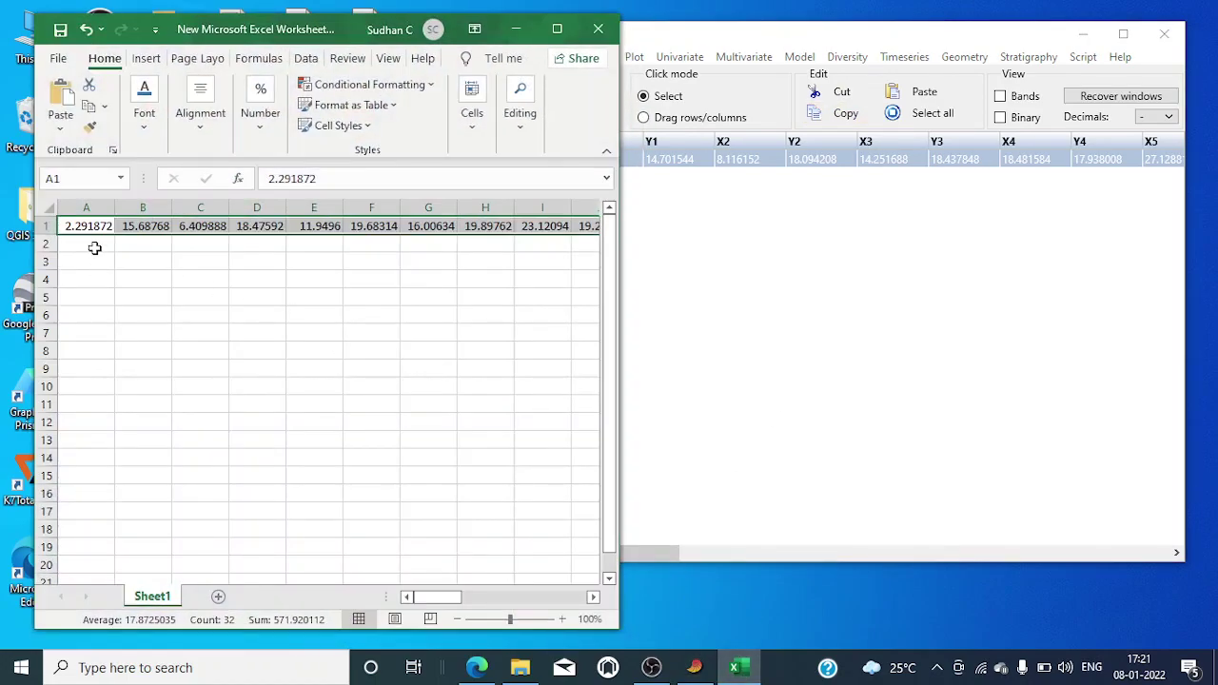
click(88, 246)
right_click(87, 244)
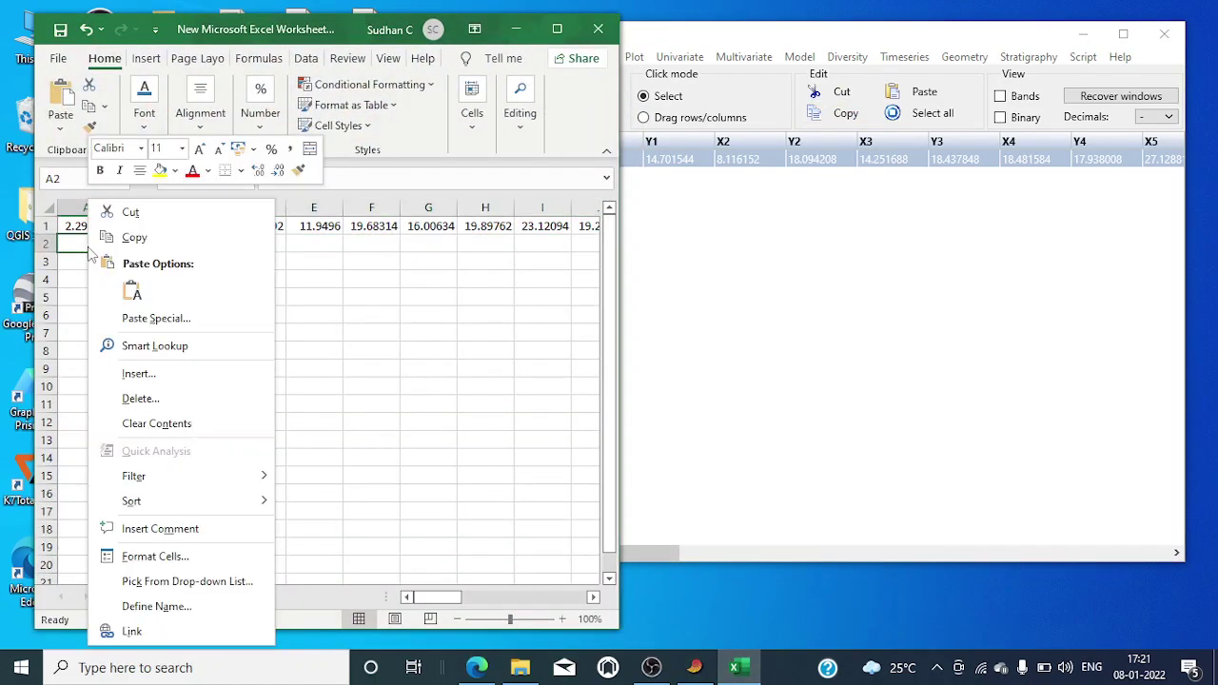
click(123, 281)
Step: Switch back to Past, load qw141.TPS and copy its entire row of landmark coordinates
click(666, 270)
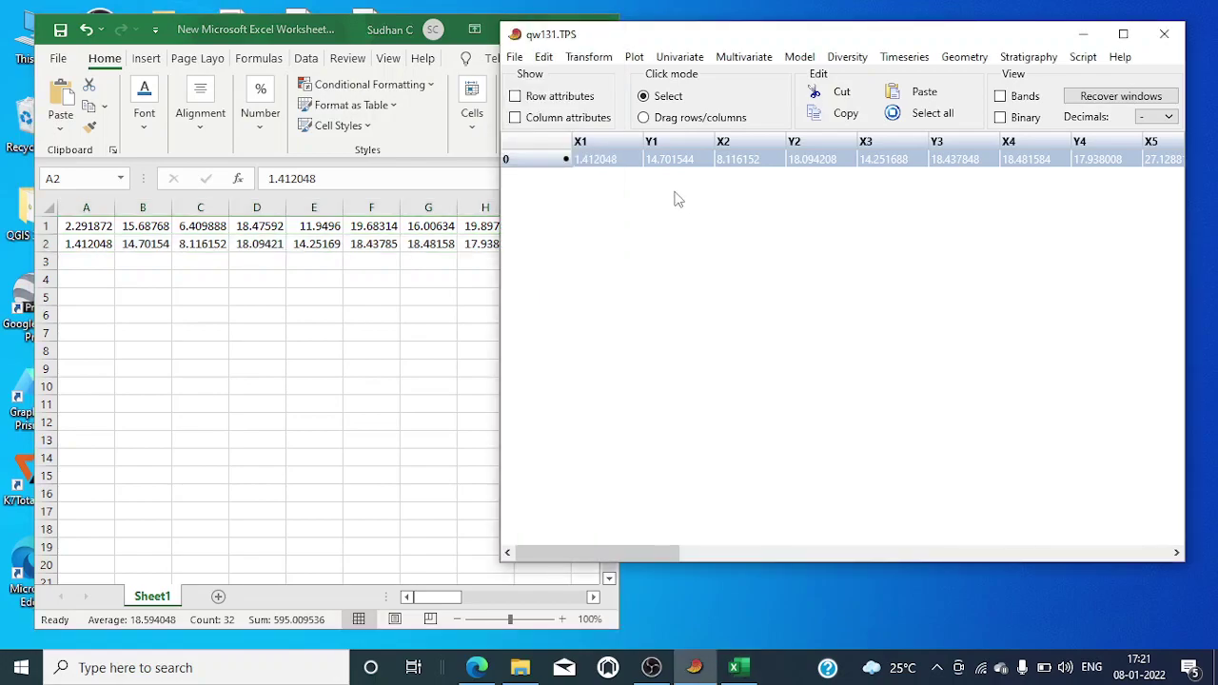
click(514, 57)
click(543, 97)
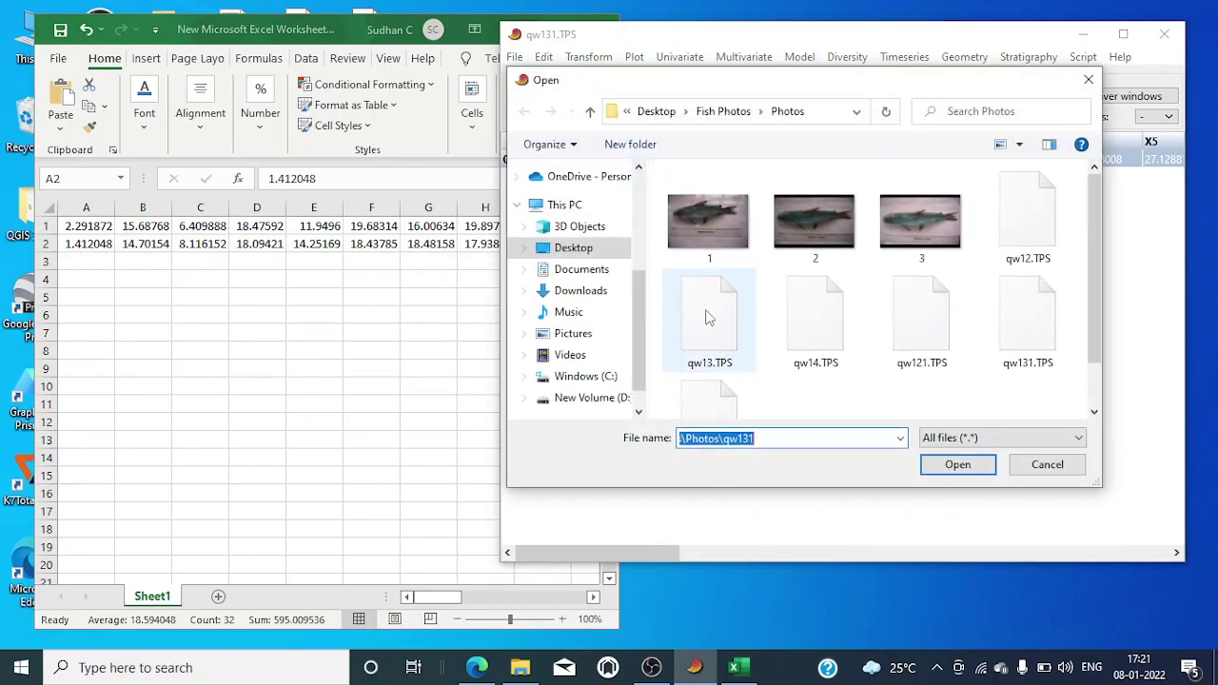
scroll(1095, 314, down, 2)
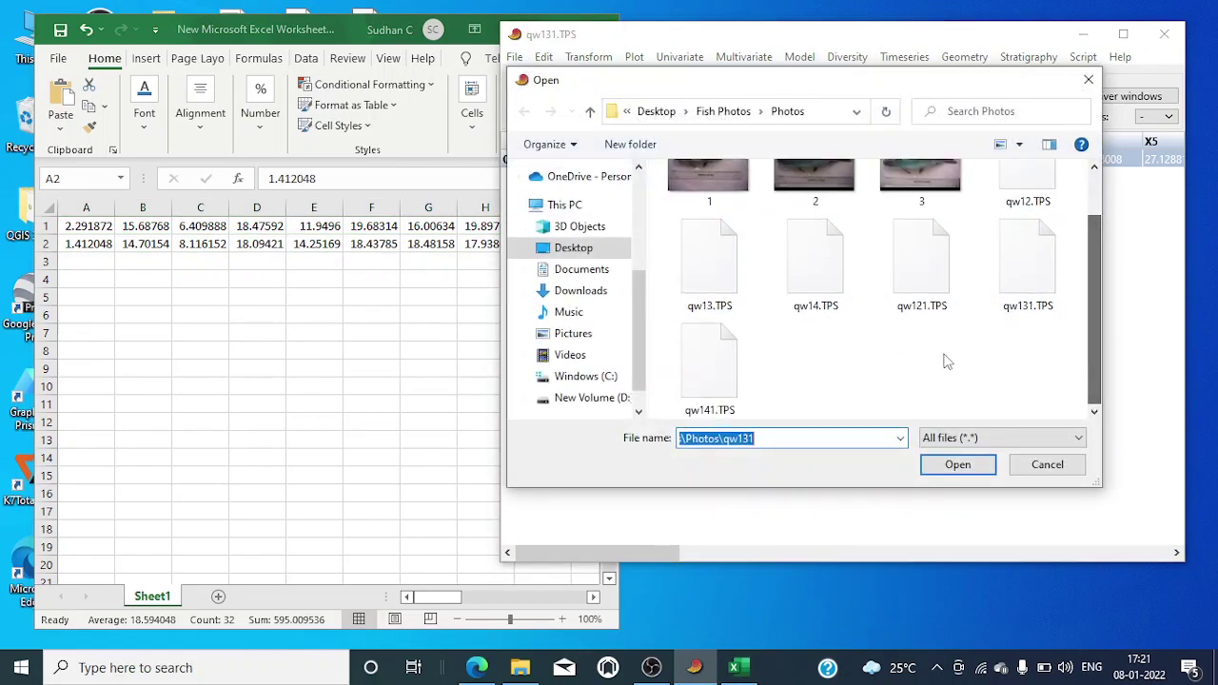
click(709, 367)
click(957, 466)
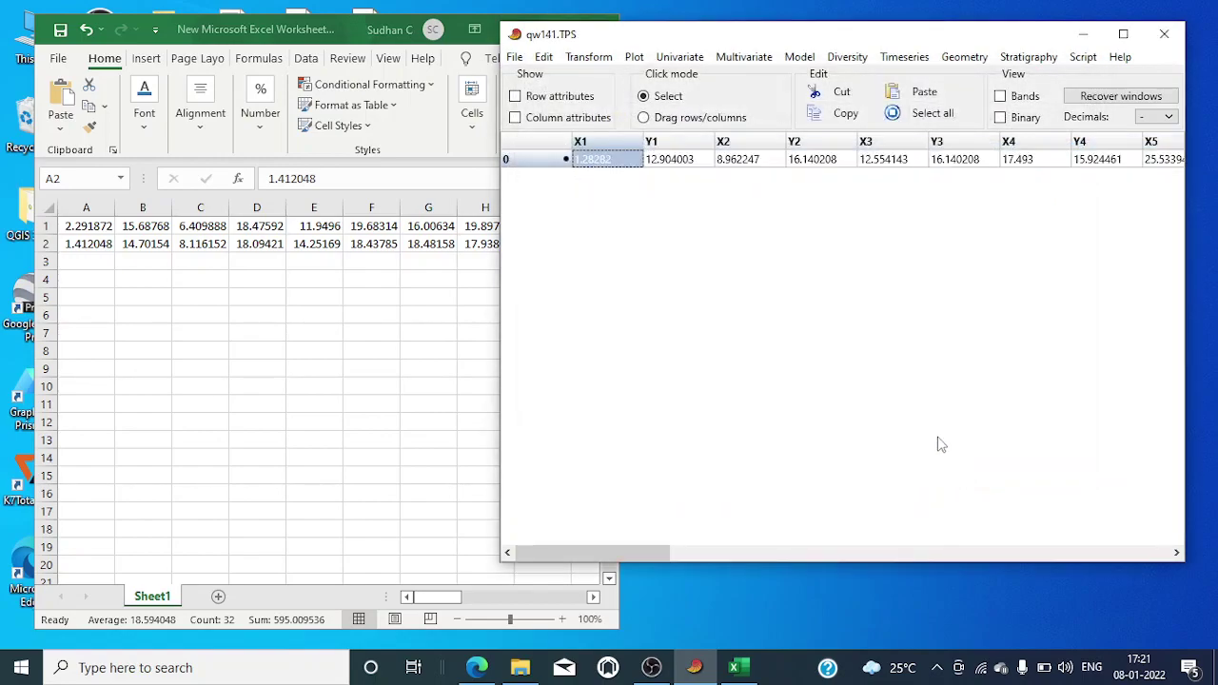
click(928, 112)
click(835, 114)
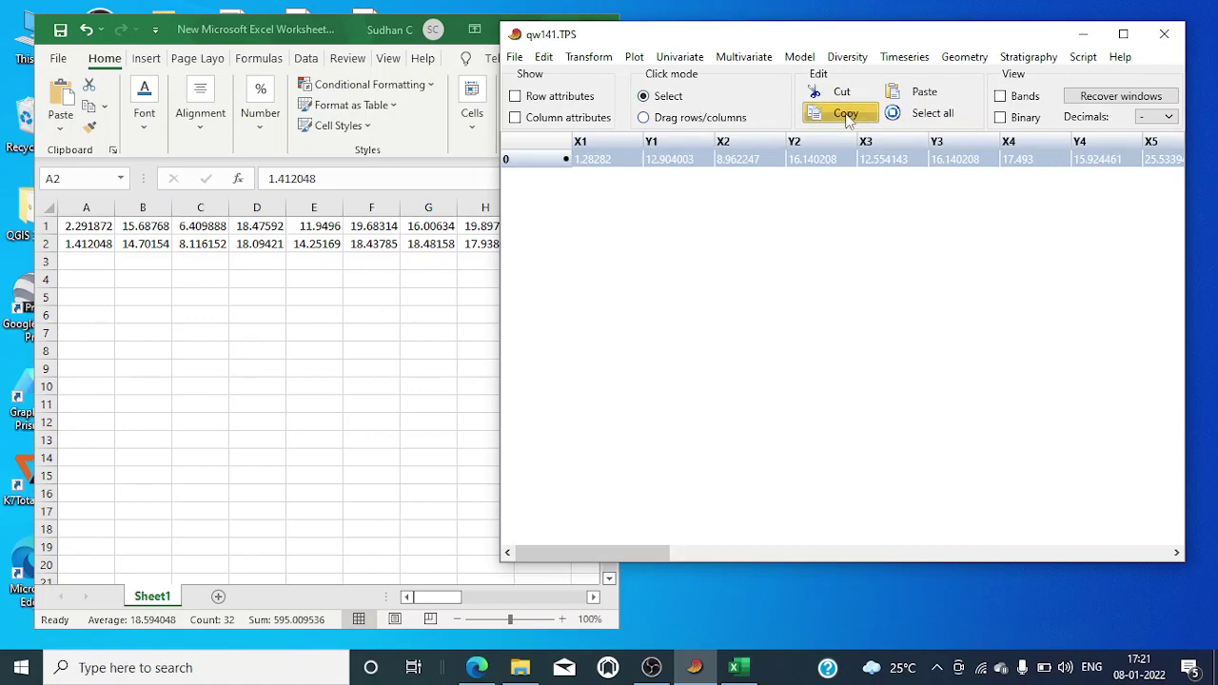
Step: Switch to the Excel worksheet and paste the qw141 coordinates into row 3, starting at A3
click(63, 259)
click(63, 261)
right_click(82, 263)
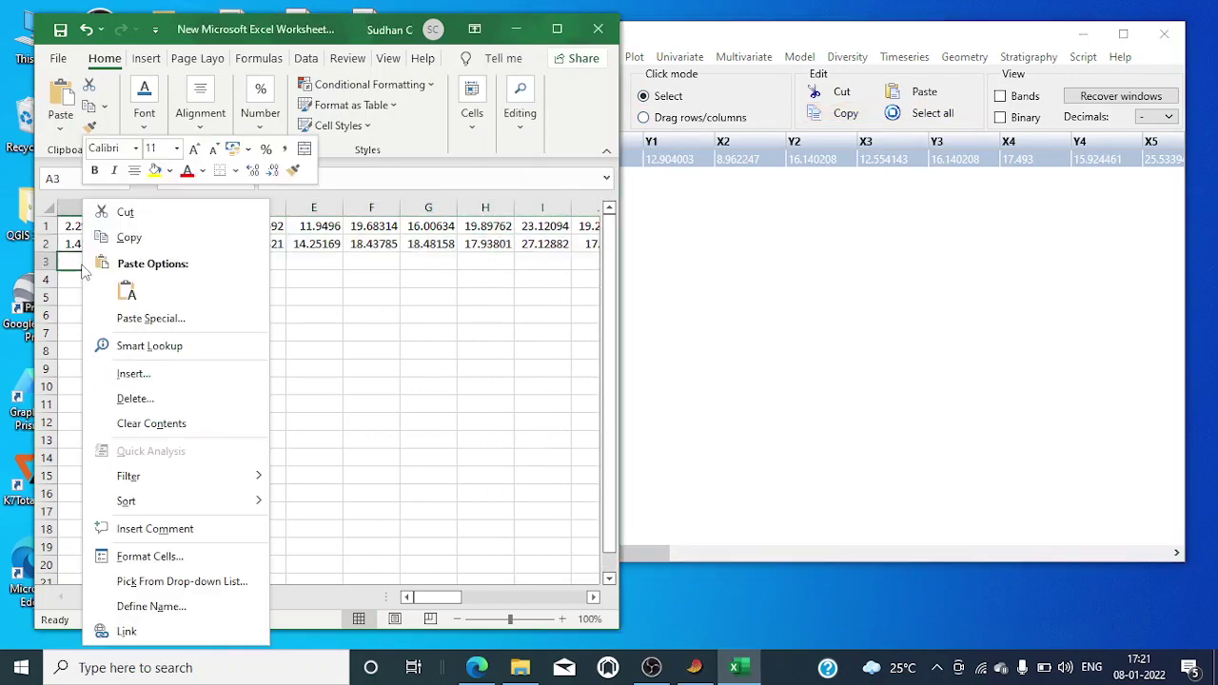
click(122, 299)
click(332, 326)
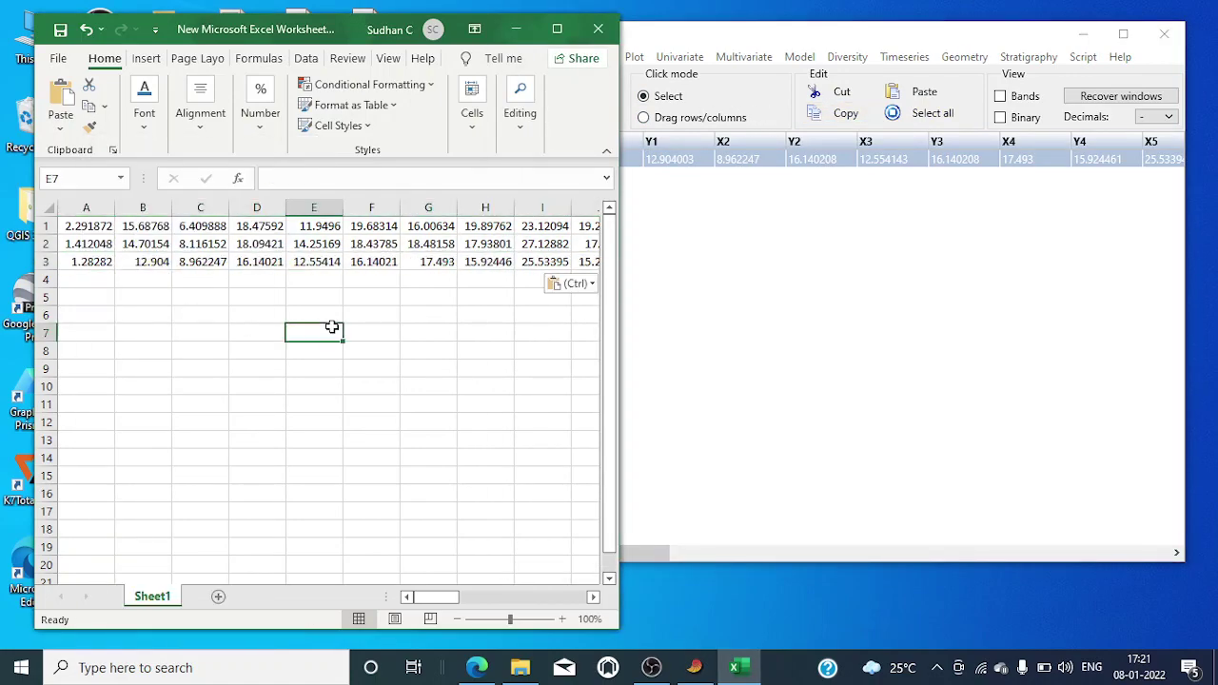
Step: Close the Past window holding qw141.TPS and move the Excel window aside to uncover the desktop icons
click(742, 254)
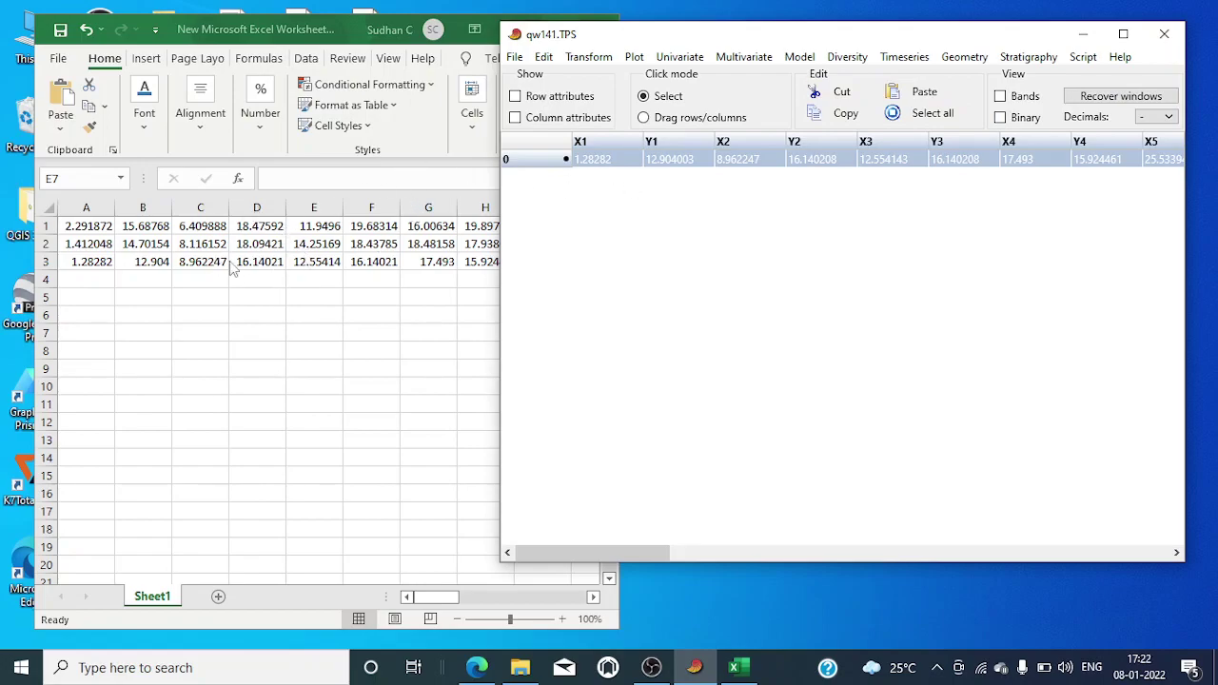
click(1162, 35)
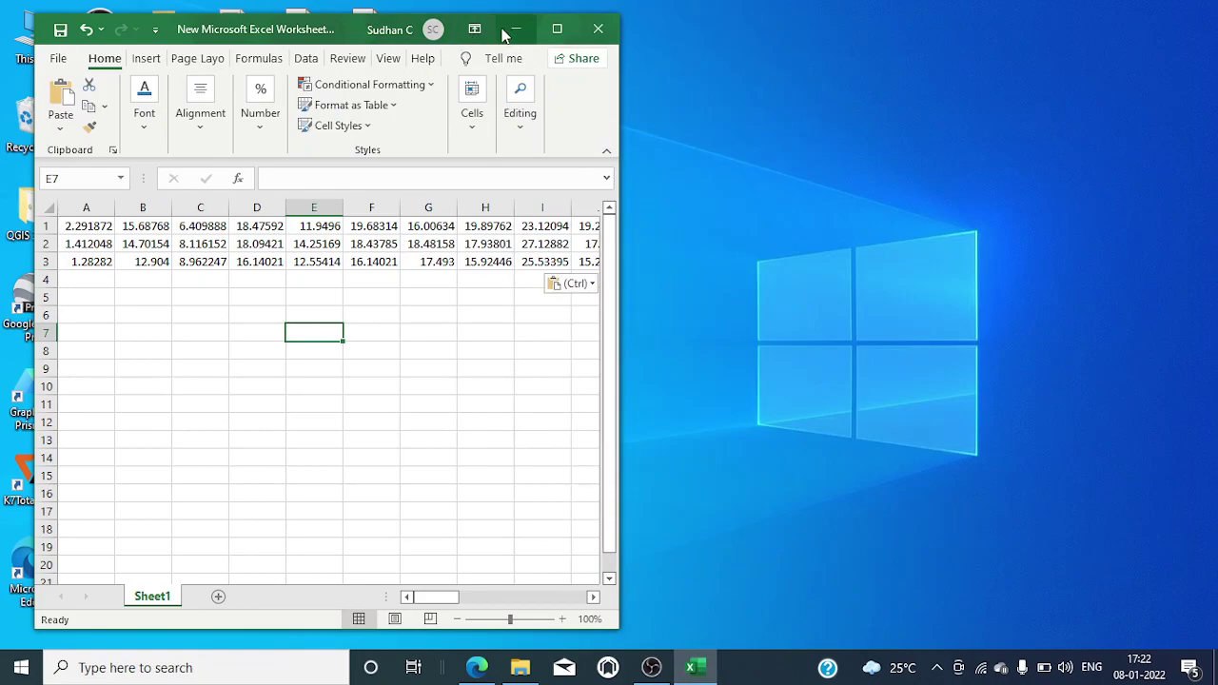
drag(314, 36, 897, 30)
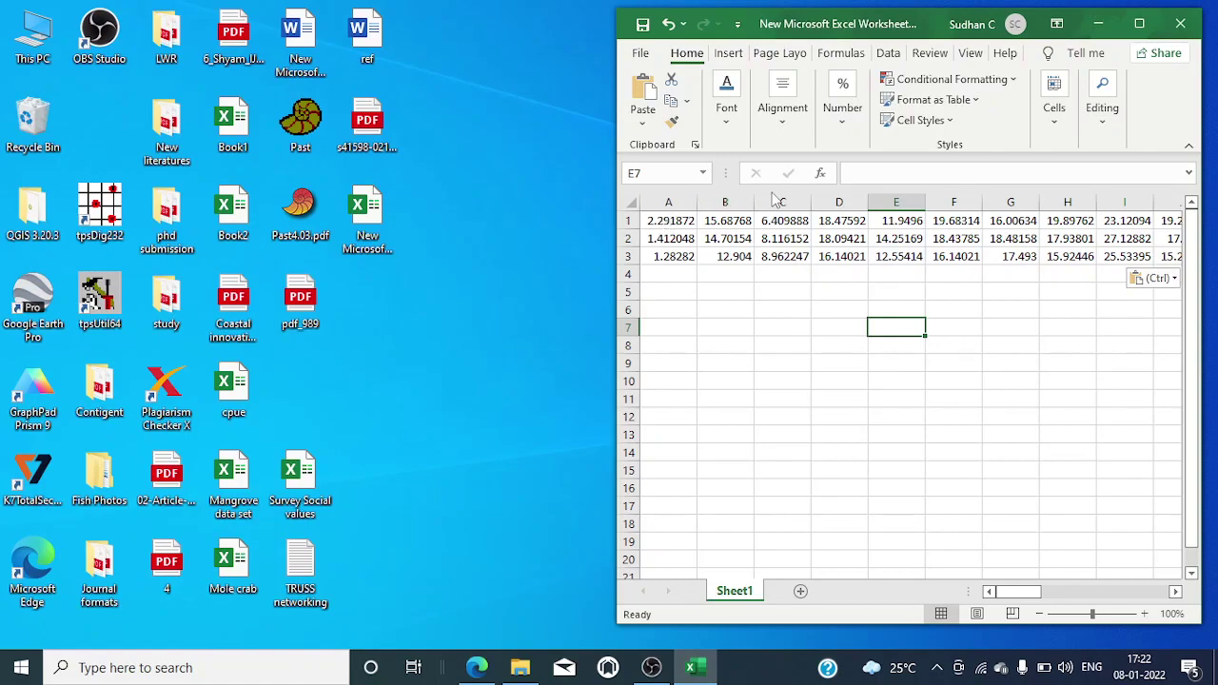
Step: Copy the range A1:AF3 in the worksheet, leaving out the two extra values in columns AG and AH
drag(661, 220, 1009, 259)
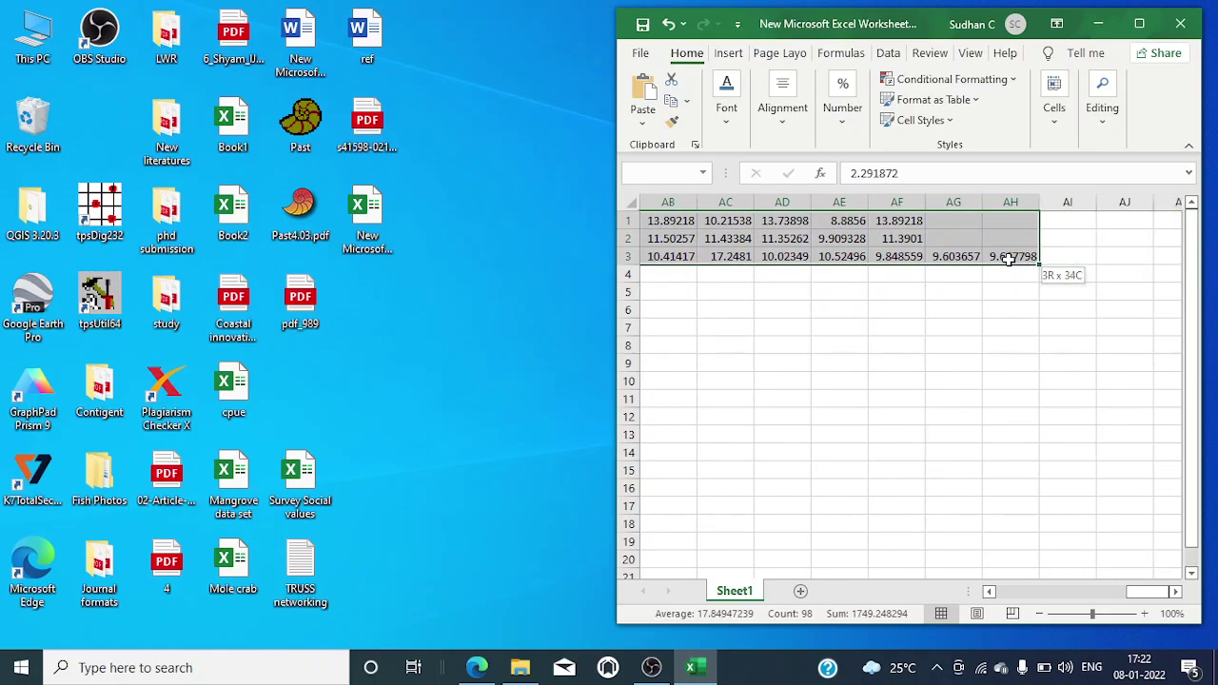
drag(1009, 259, 923, 259)
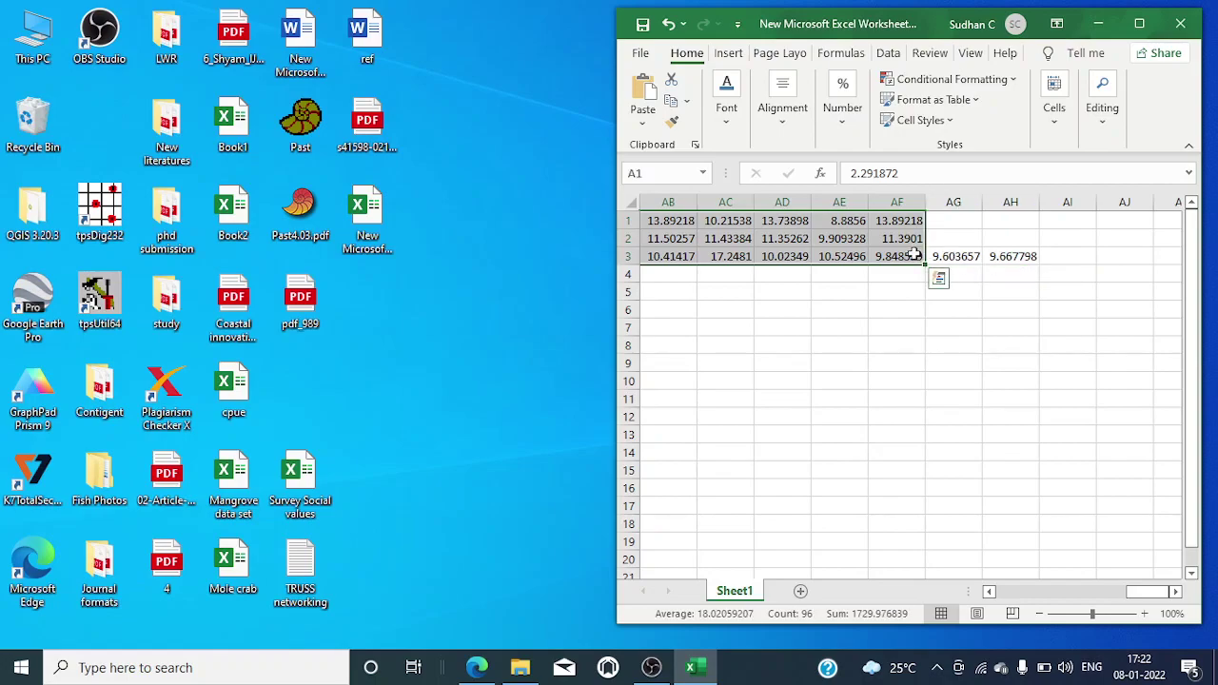
right_click(913, 255)
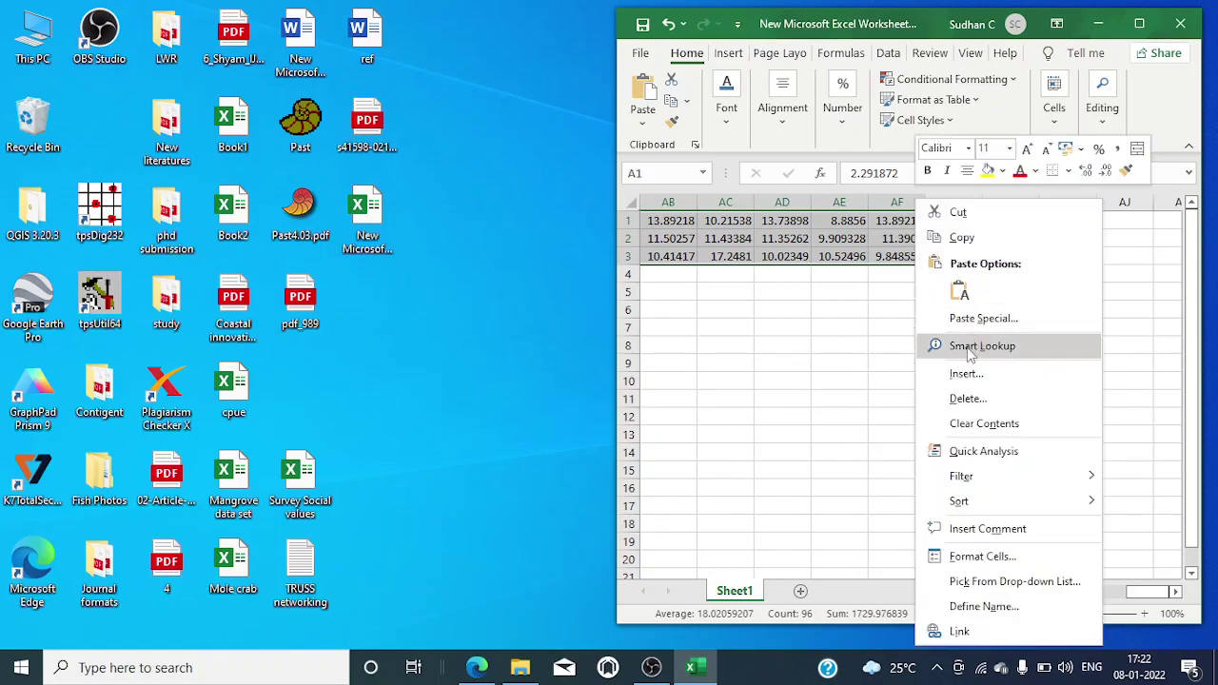
click(962, 238)
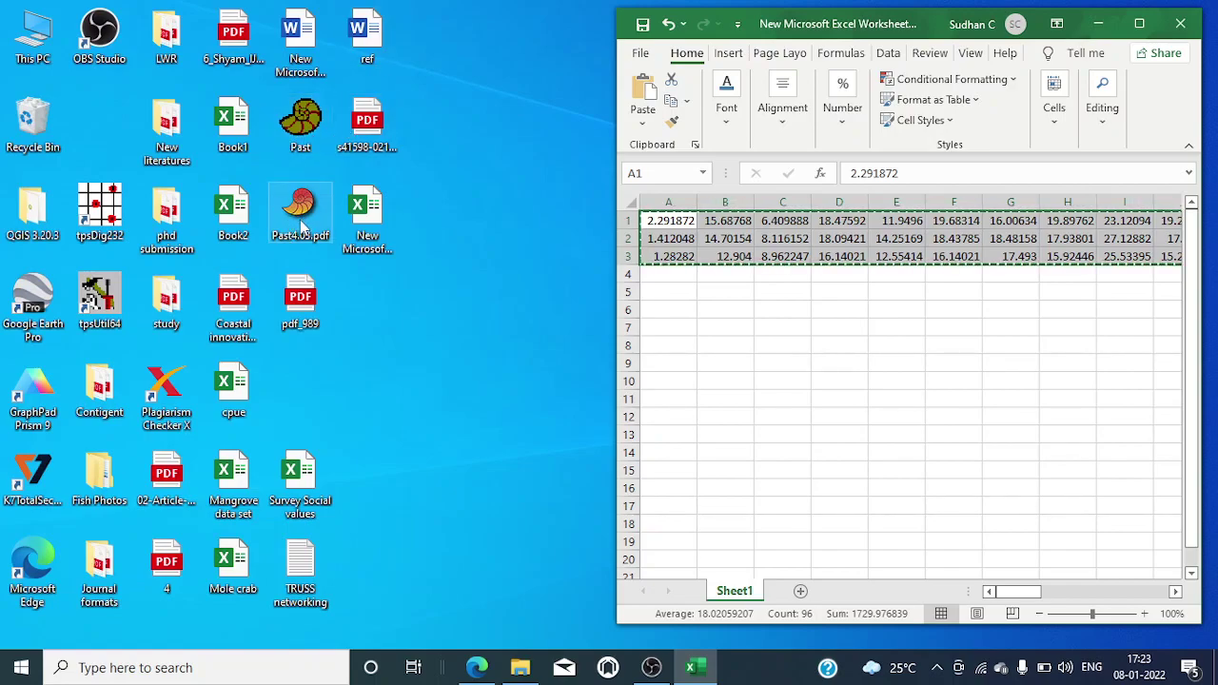
Step: Launch the older PAST program from the desktop, paste the copied coordinates at A1 and move its window aside
double_click(302, 138)
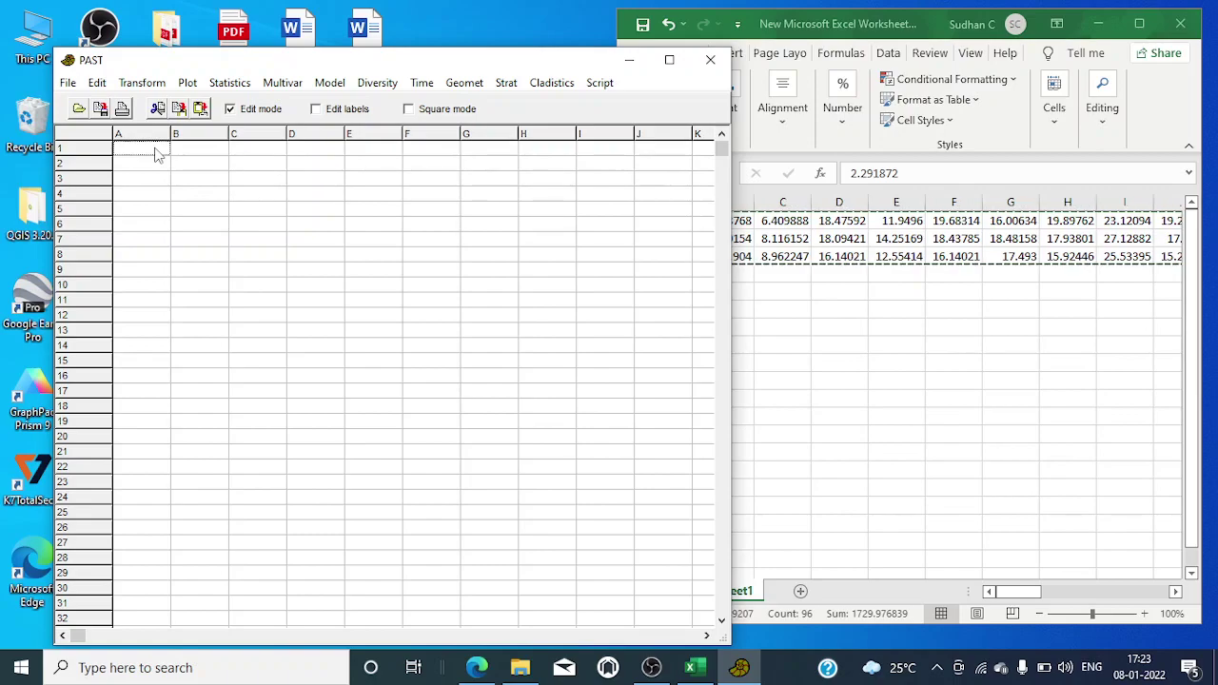
click(97, 86)
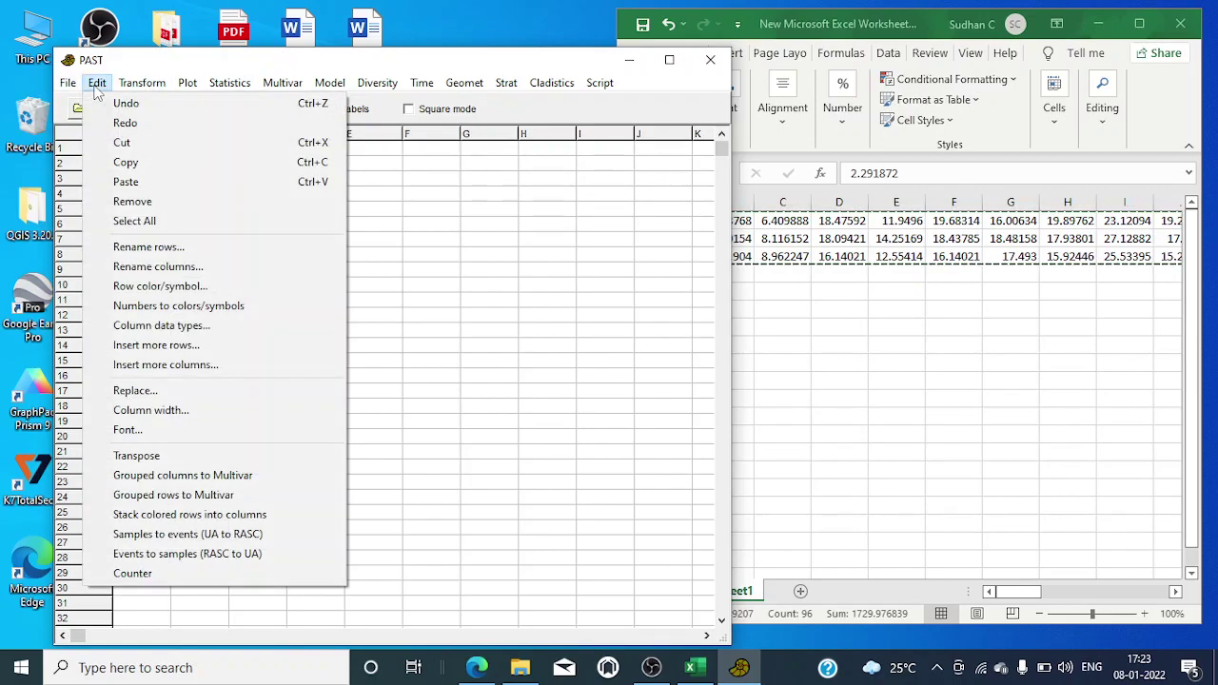
click(124, 182)
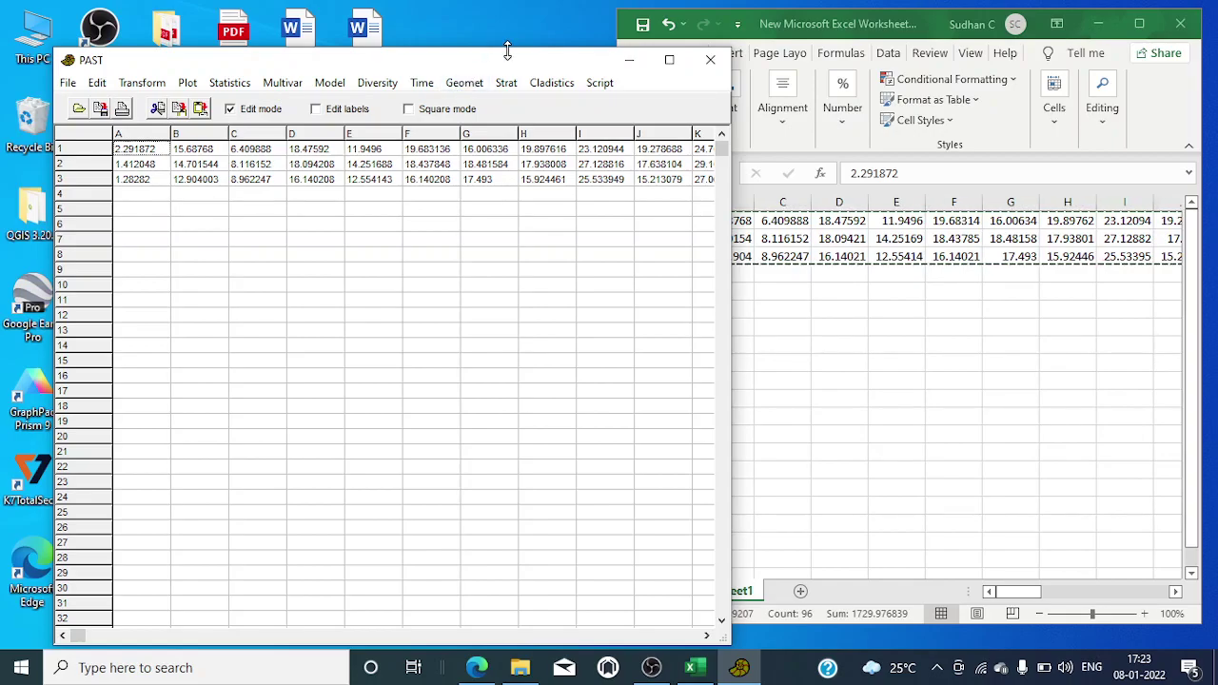
drag(503, 63, 939, 21)
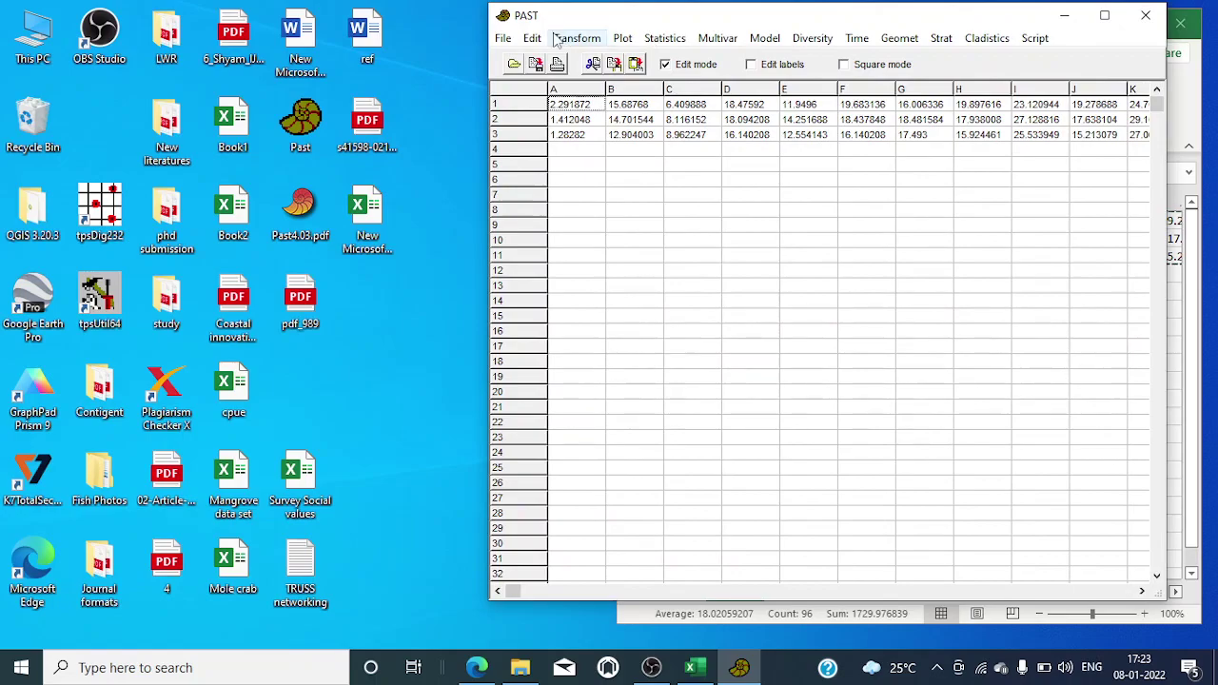
double_click(302, 205)
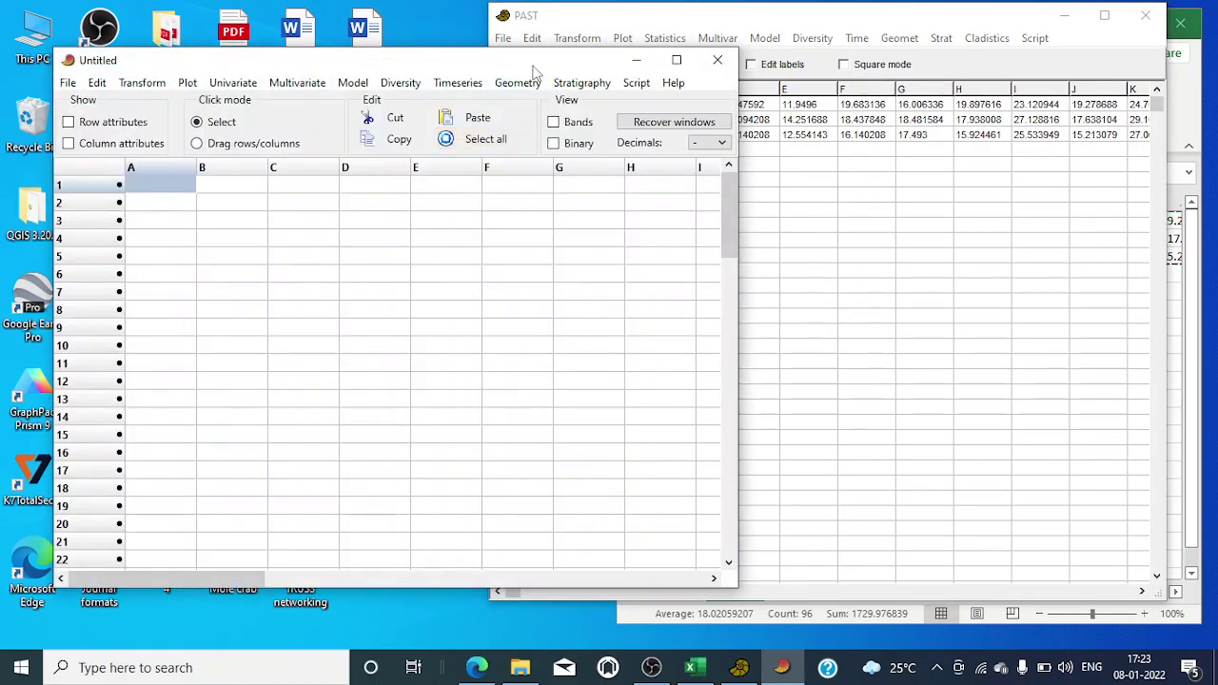
drag(534, 63, 934, 186)
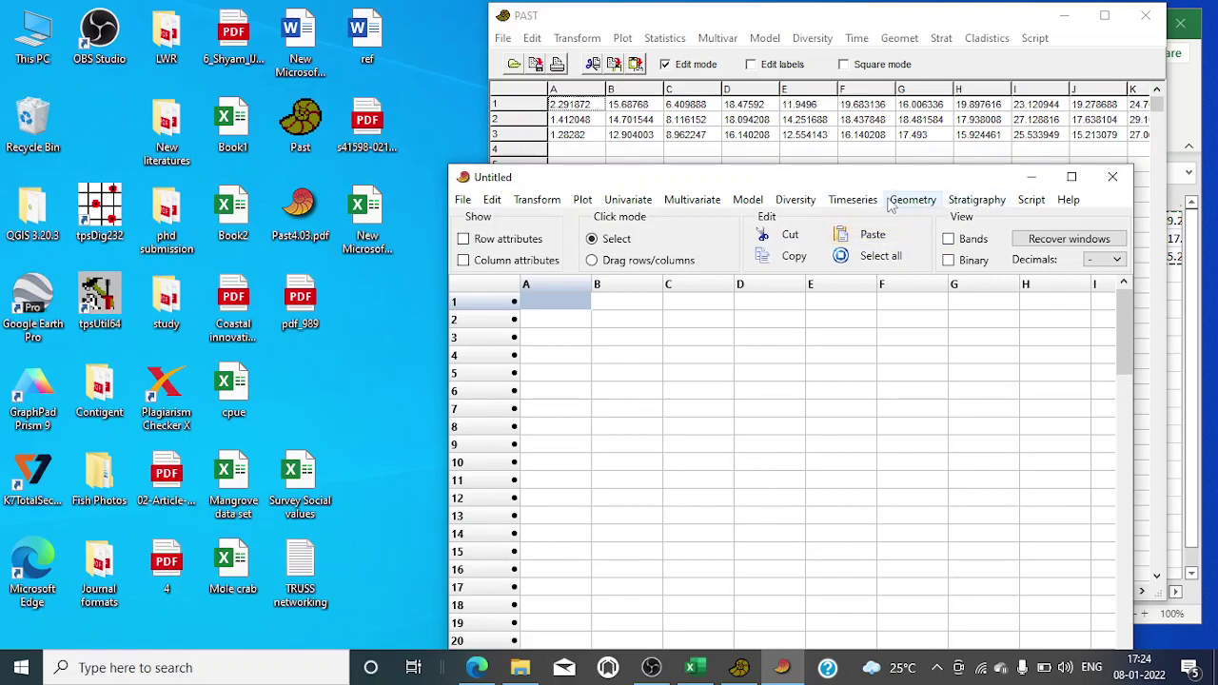
click(1113, 179)
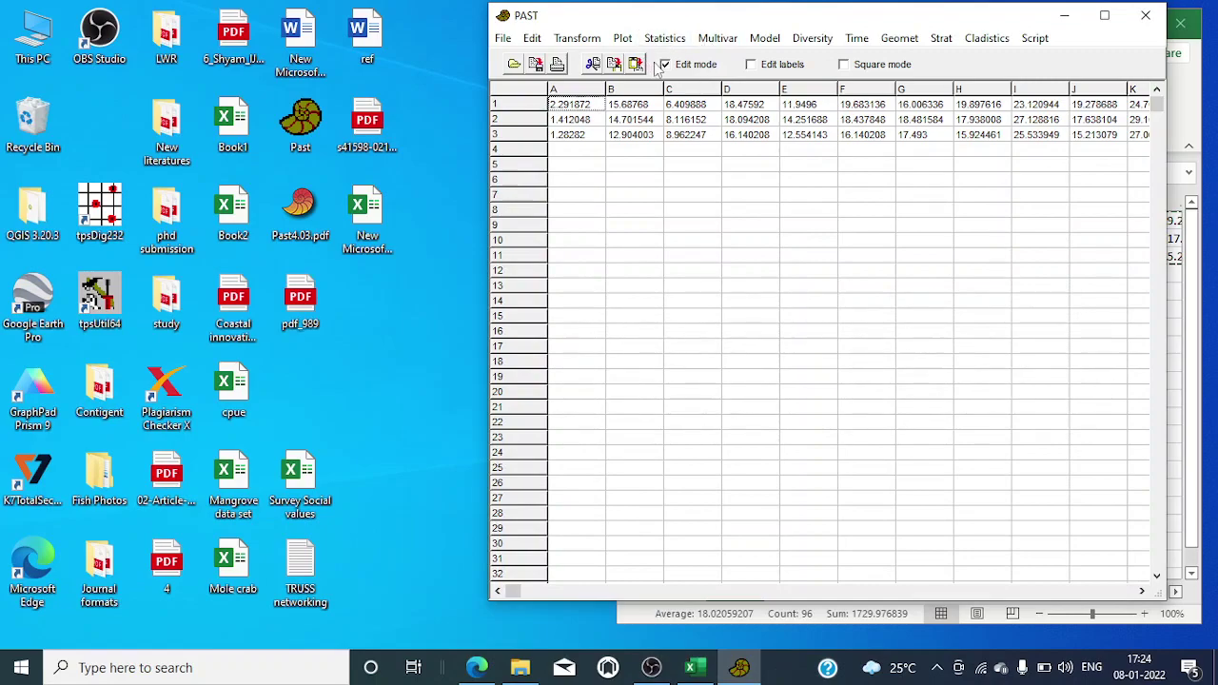
click(915, 43)
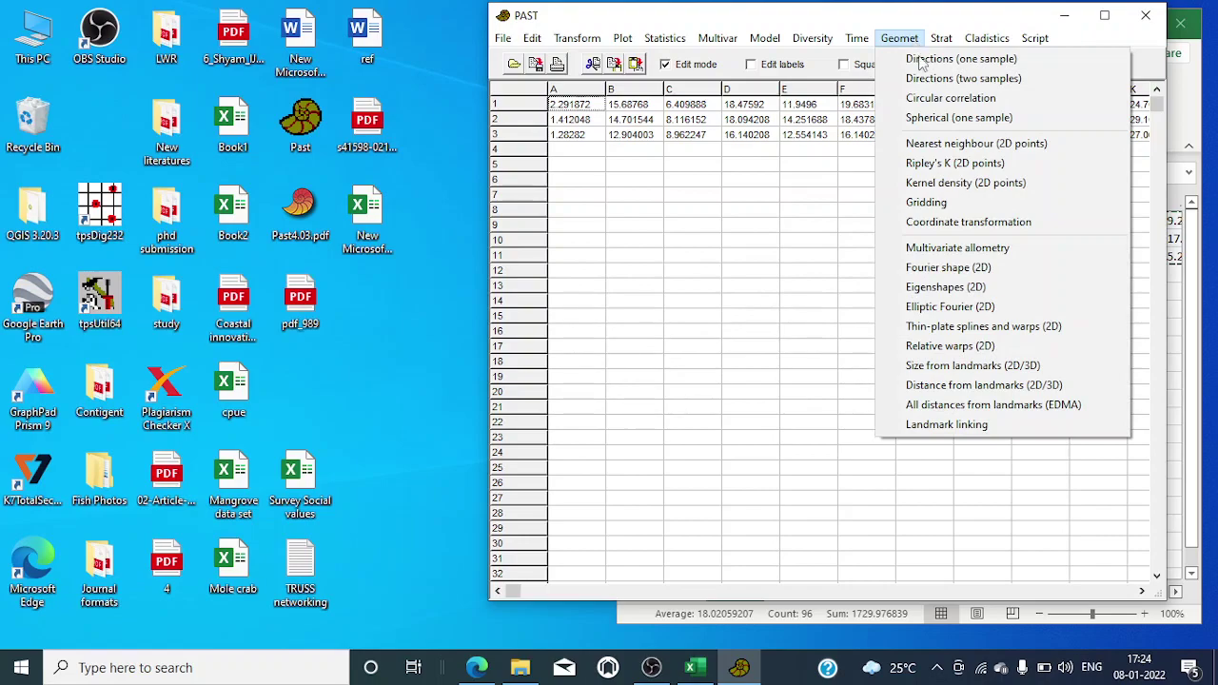
click(928, 408)
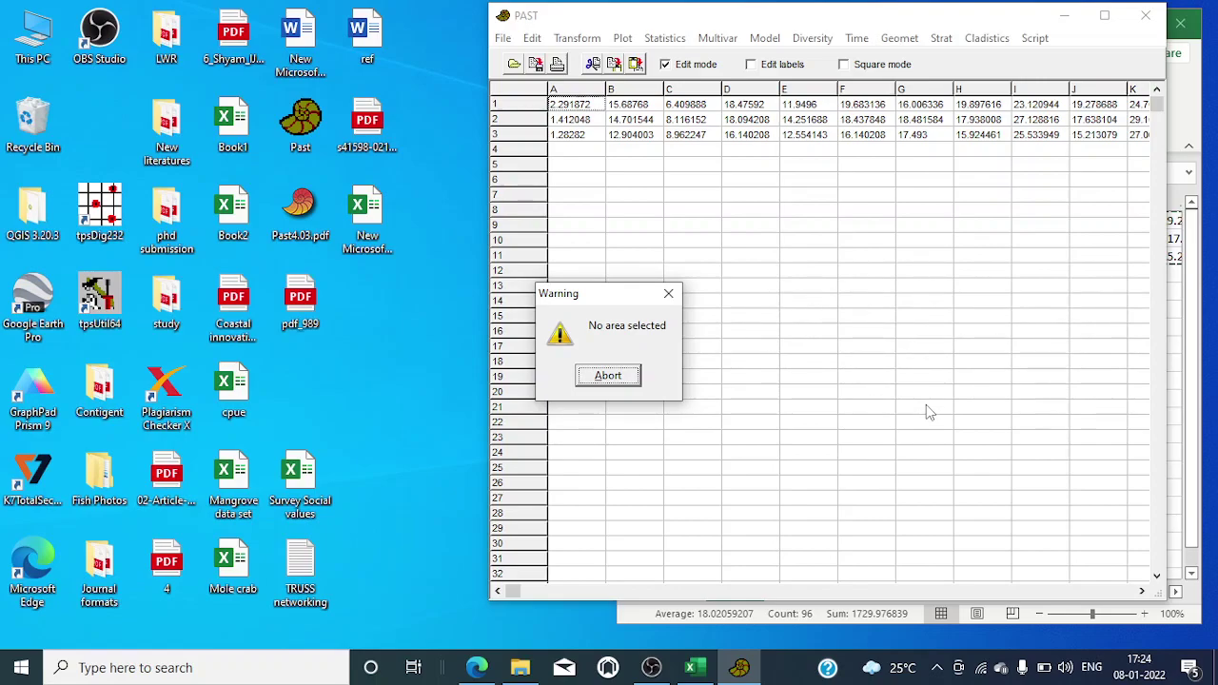
click(667, 295)
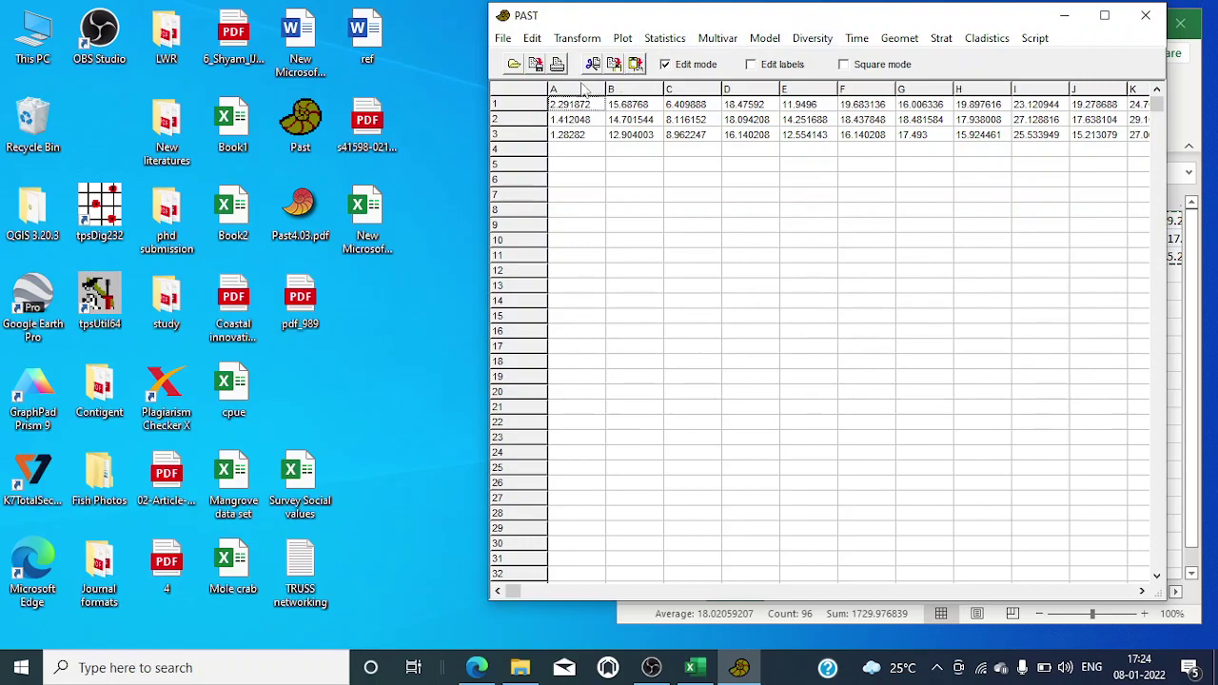
Step: Select the whole data table and compute all distances from landmarks (EDMA) with 2 dimensions
click(533, 40)
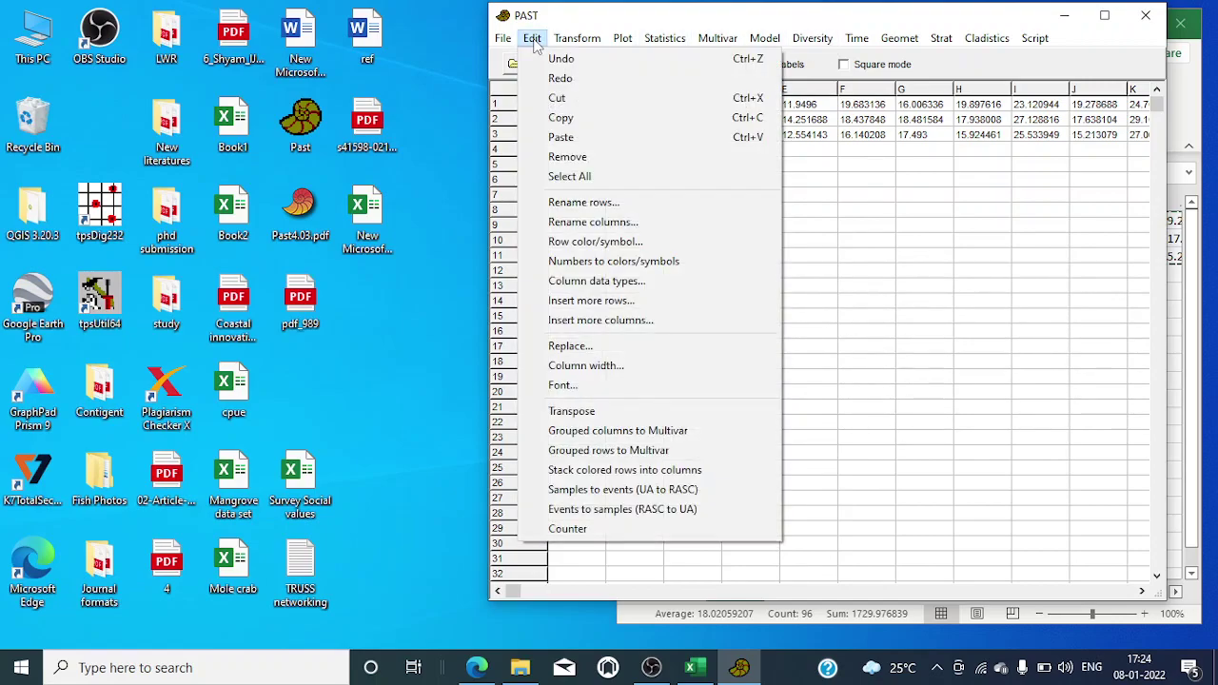
click(572, 176)
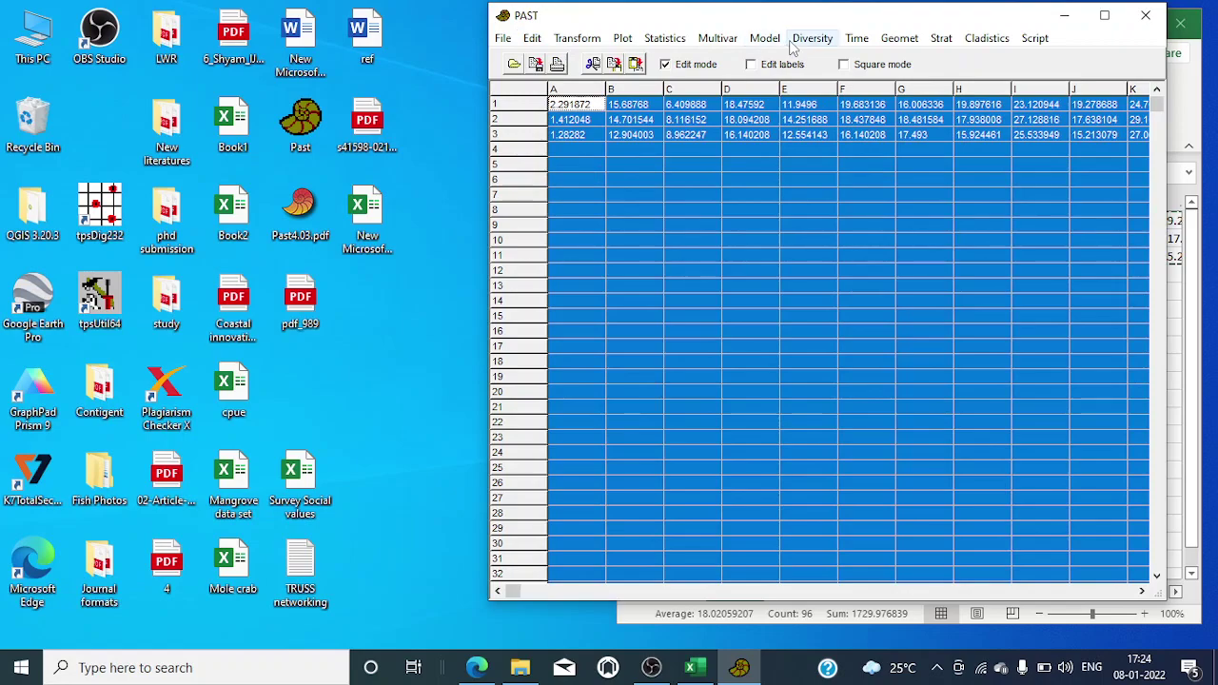
click(897, 38)
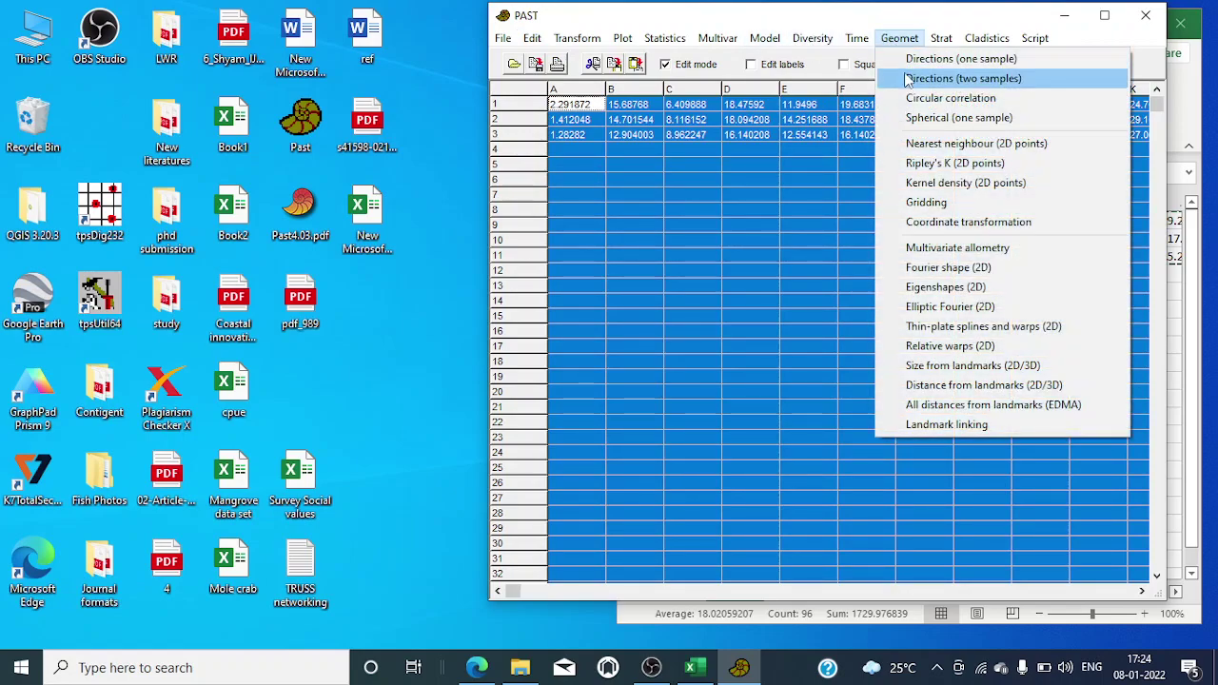
click(956, 407)
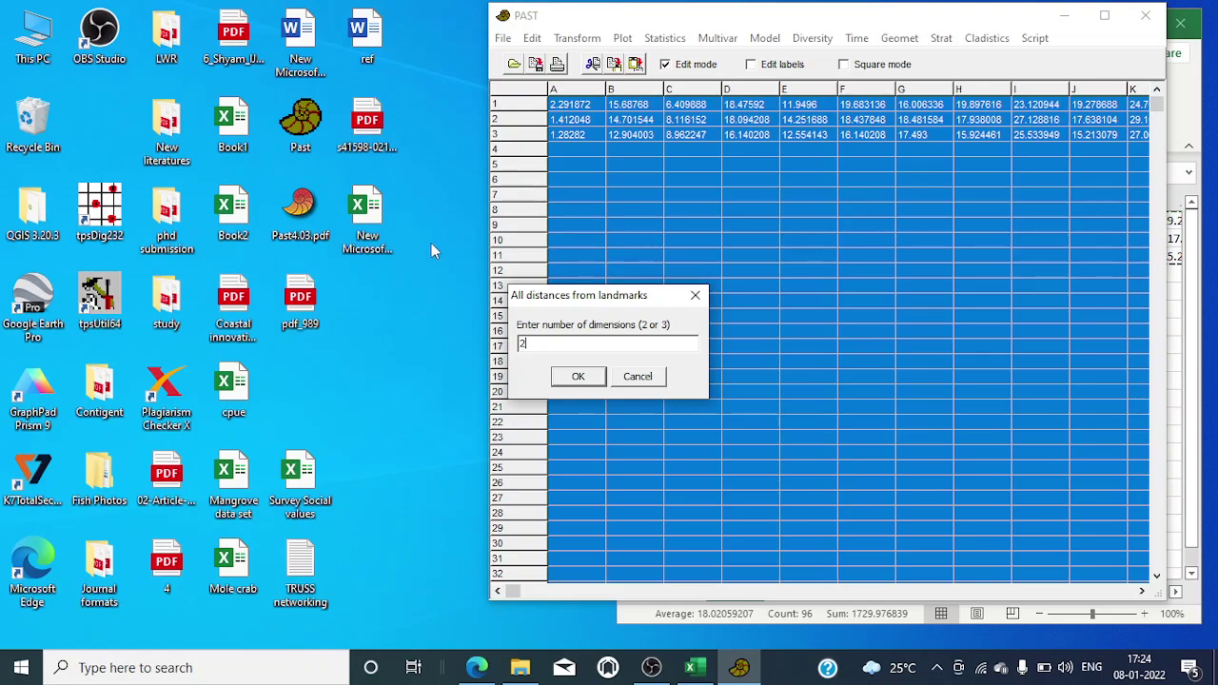
click(596, 377)
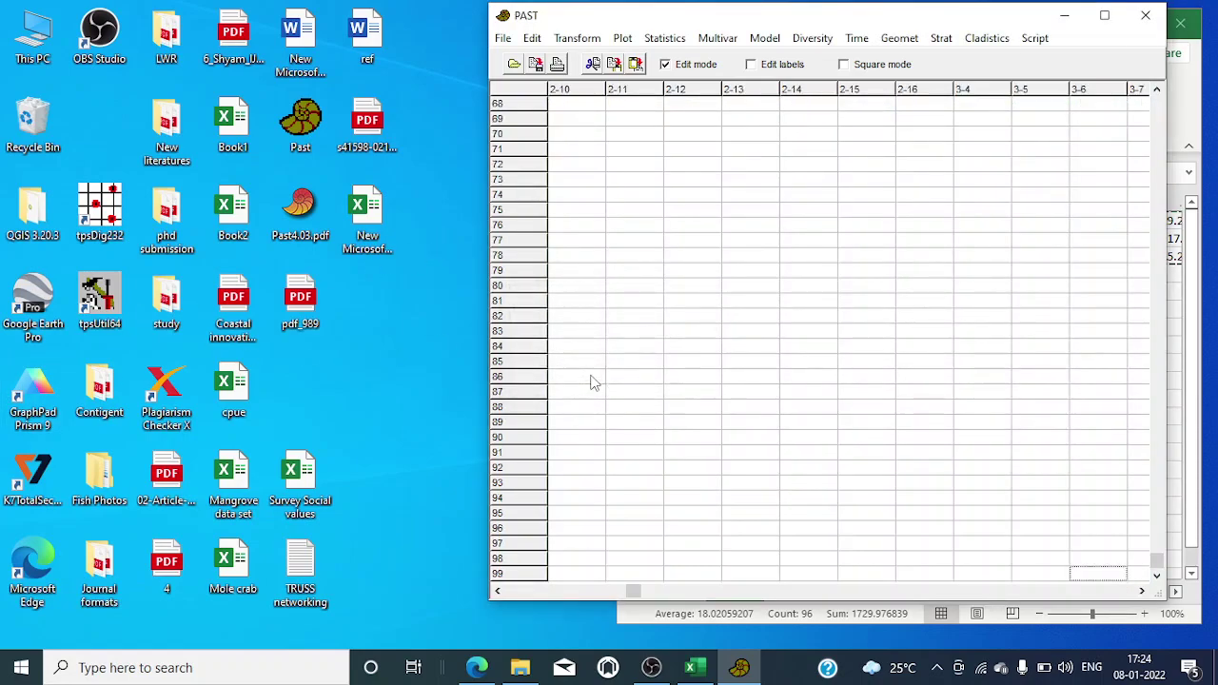
Step: Copy the entire table of landmark distances, starting from the first row and the 1-2 column
scroll(956, 262, up, 6)
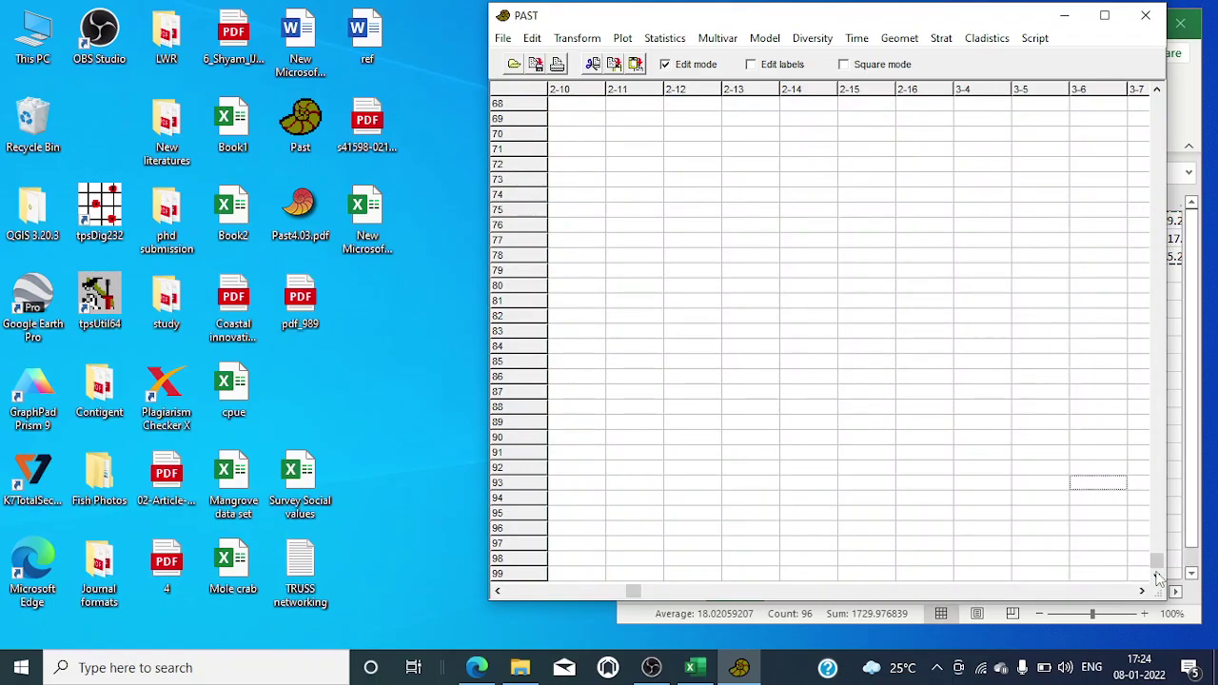
drag(1157, 572, 1158, 104)
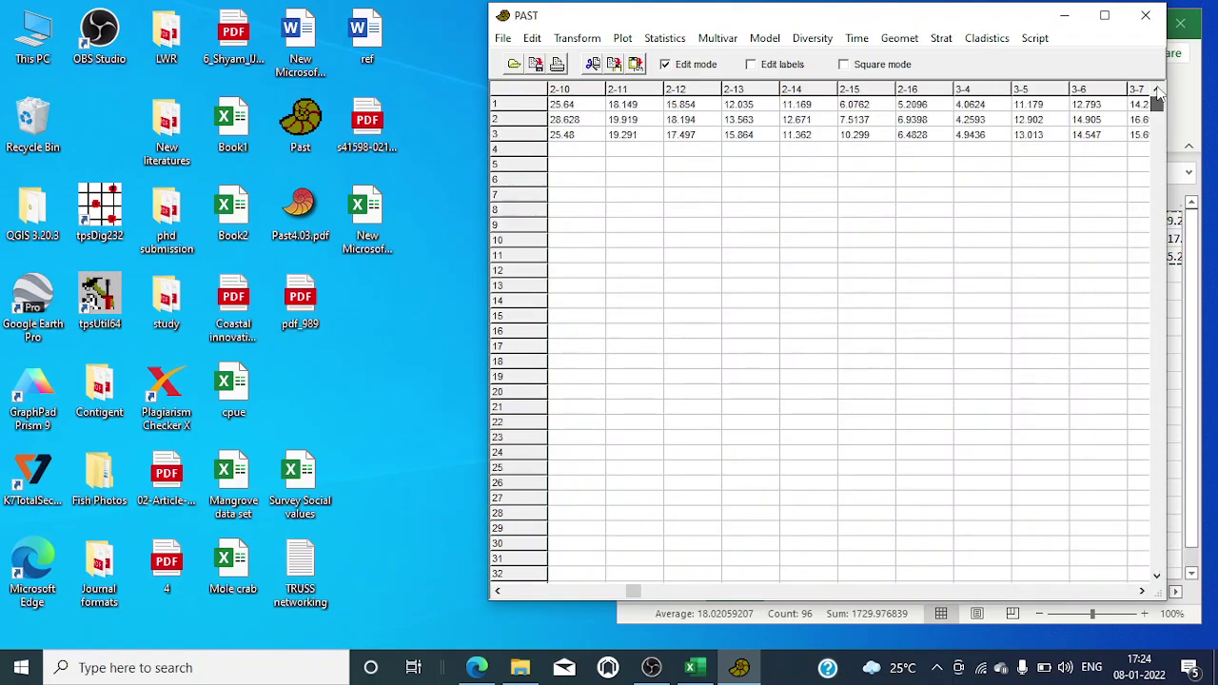
drag(634, 591, 514, 591)
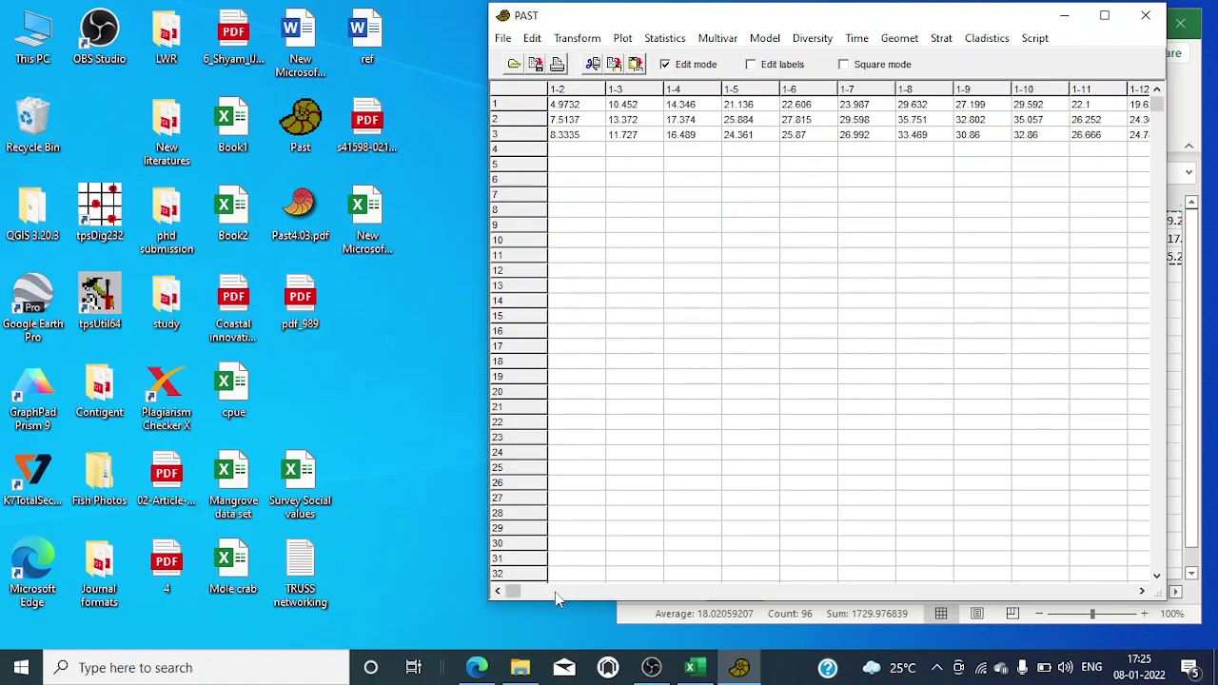
mouse_move(518, 594)
mouse_down()
mouse_move(804, 591)
mouse_move(1123, 548)
mouse_move(735, 592)
mouse_move(498, 592)
mouse_up()
click(532, 39)
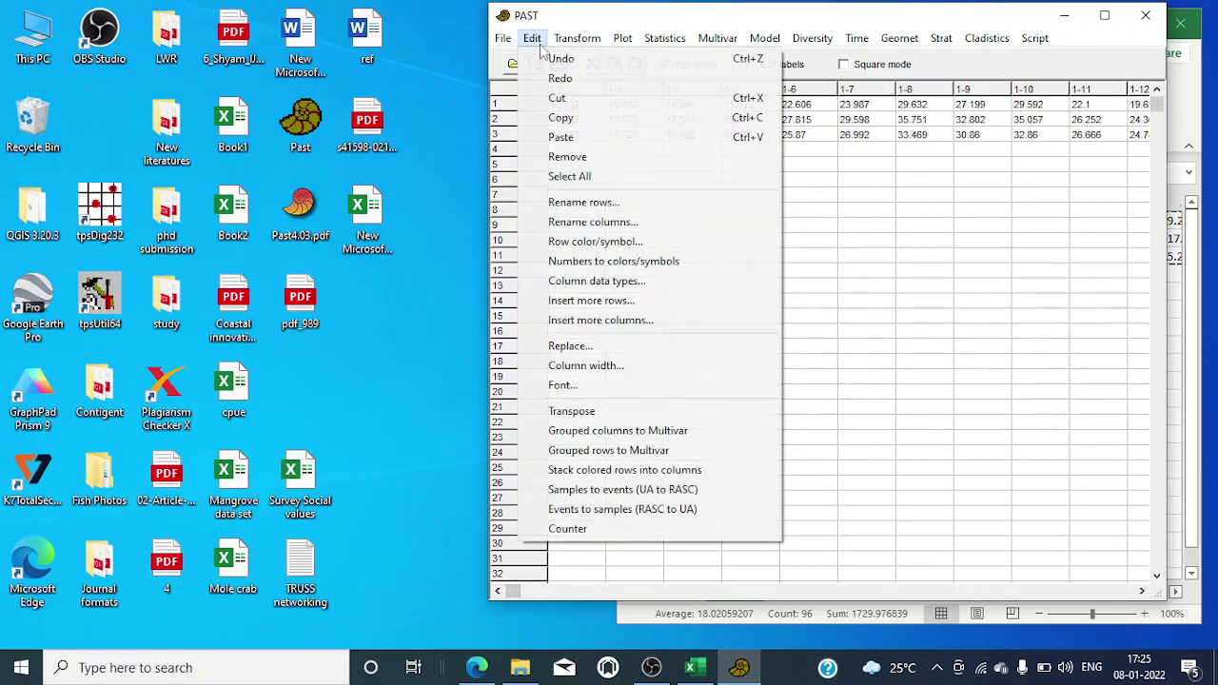
click(574, 177)
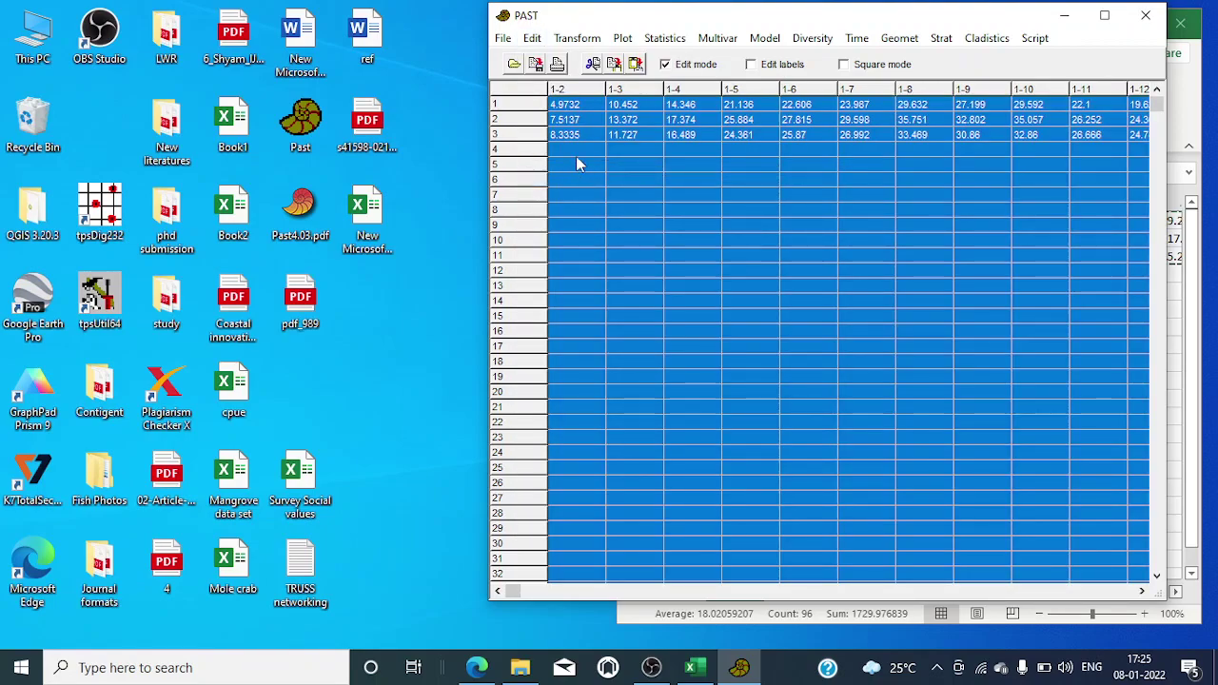
click(532, 38)
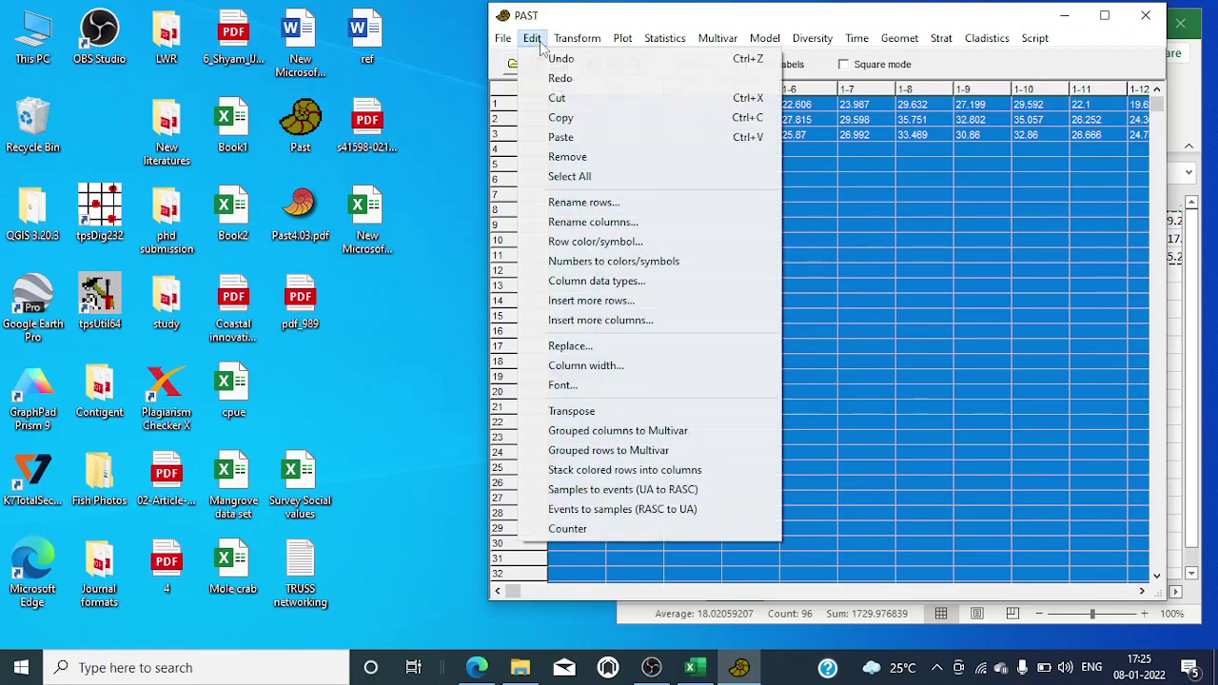
click(562, 123)
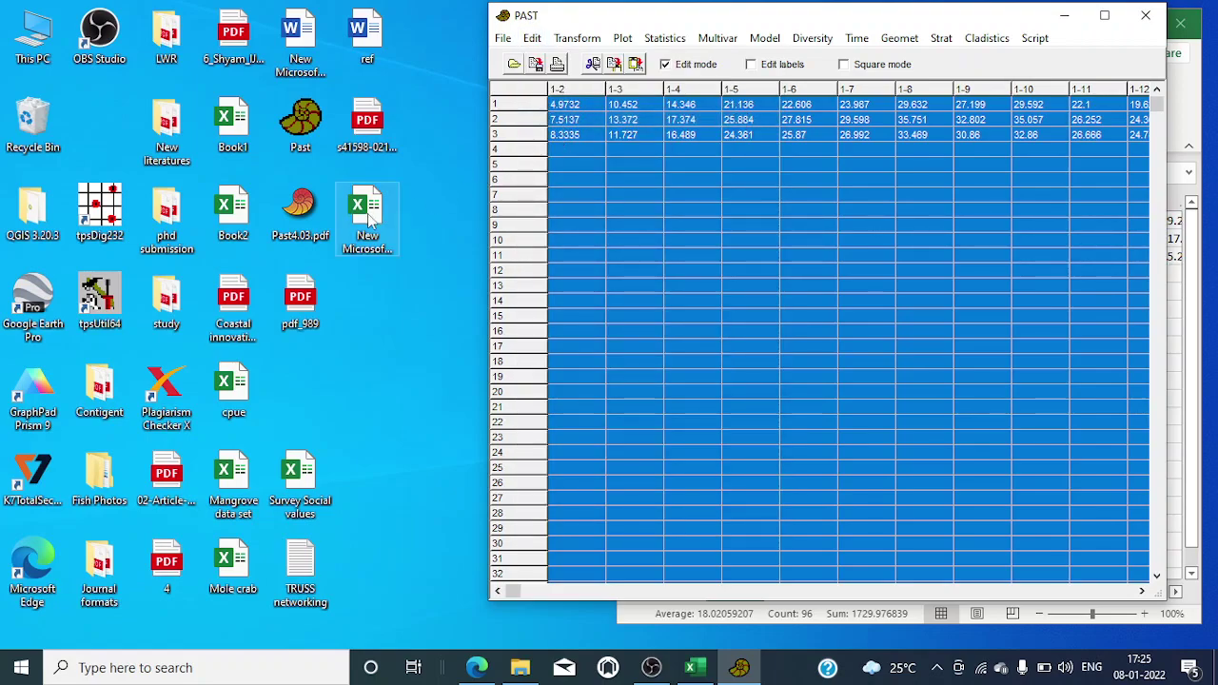
Step: Switch to the New Microsoft Excel Worksheet workbook, add a second sheet and paste the copied distances at A1
double_click(372, 216)
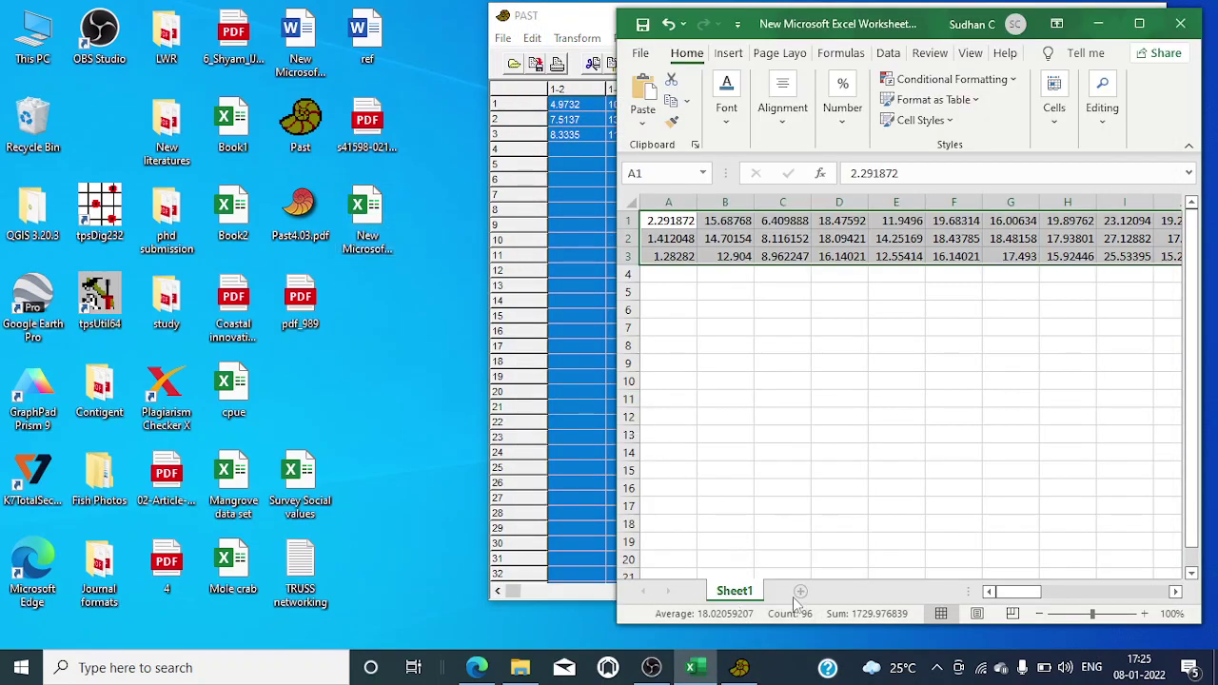
click(800, 592)
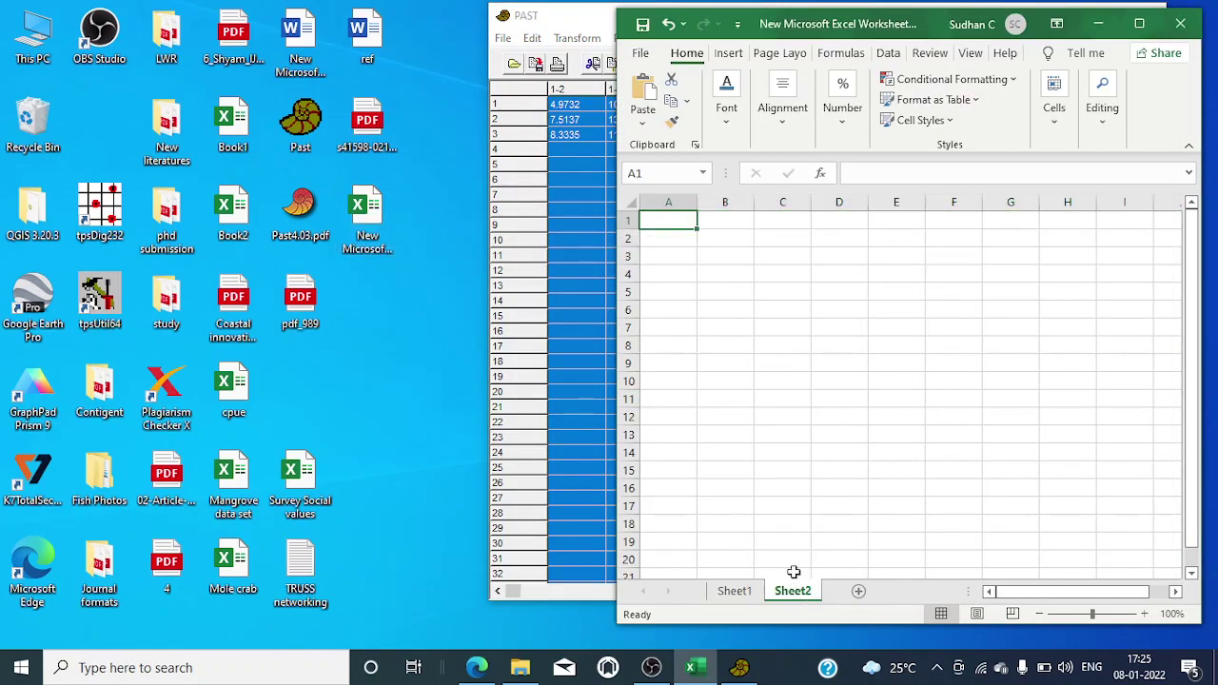
right_click(664, 221)
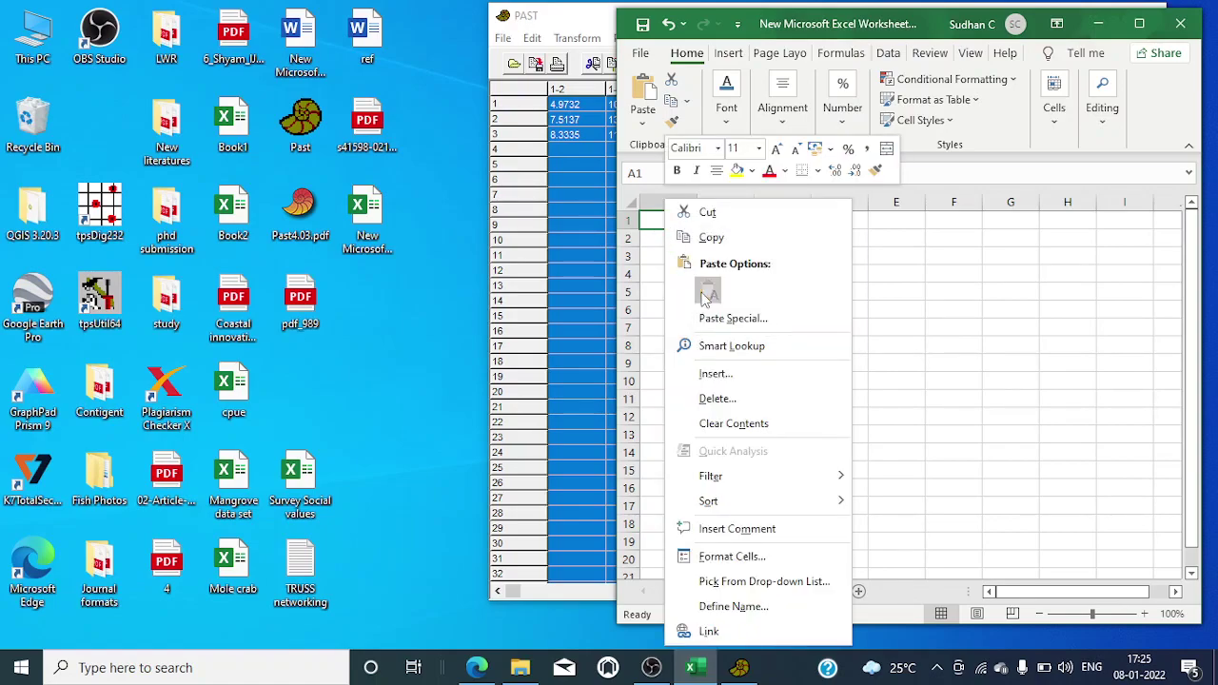
click(705, 295)
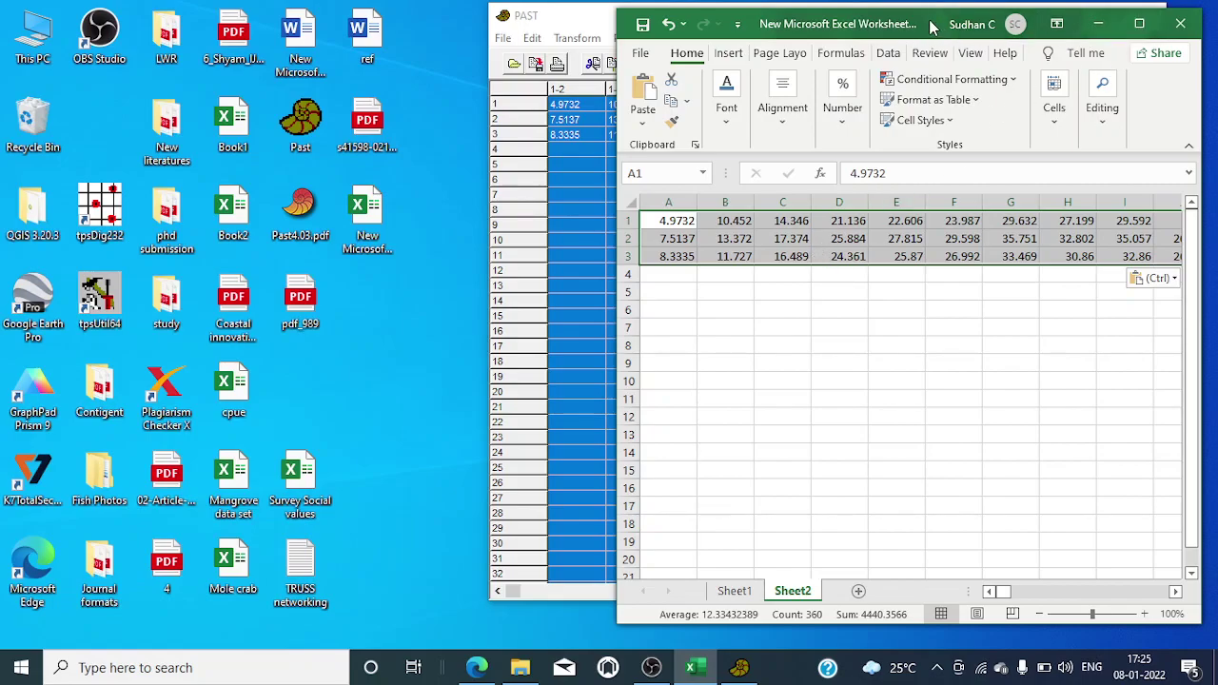
Step: Arrange the Excel and PAST windows side by side and examine the landmark-pair headings across the distance columns
drag(942, 24, 305, 17)
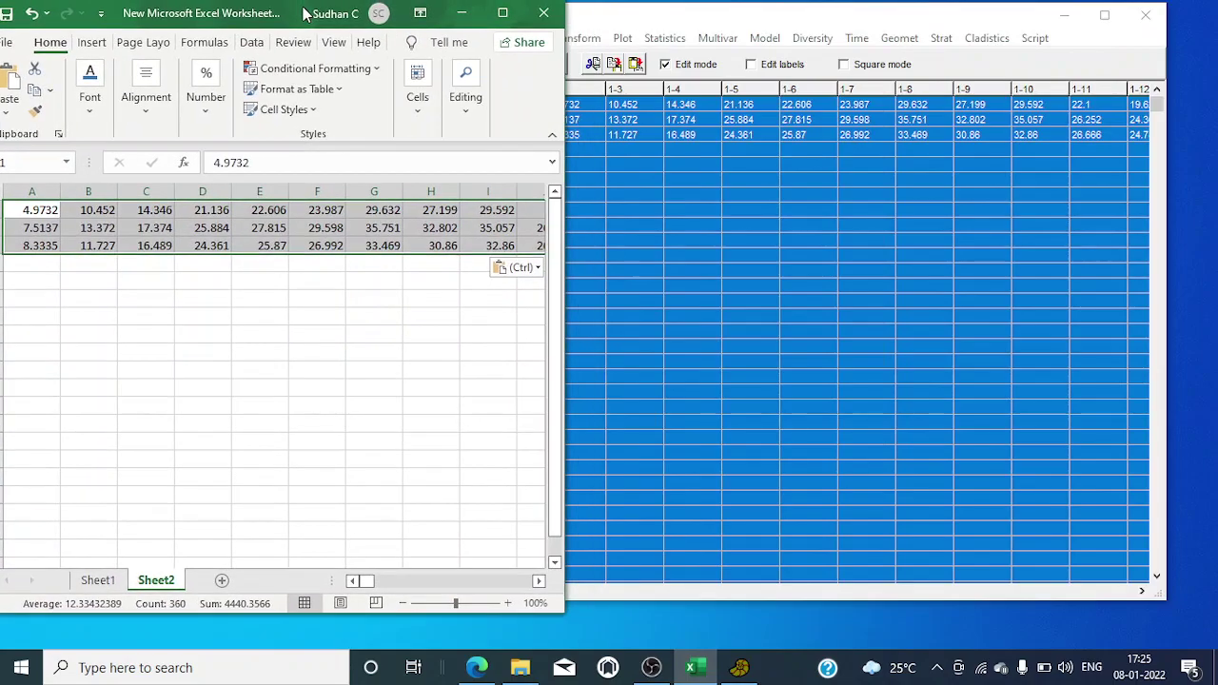
drag(895, 23, 979, 27)
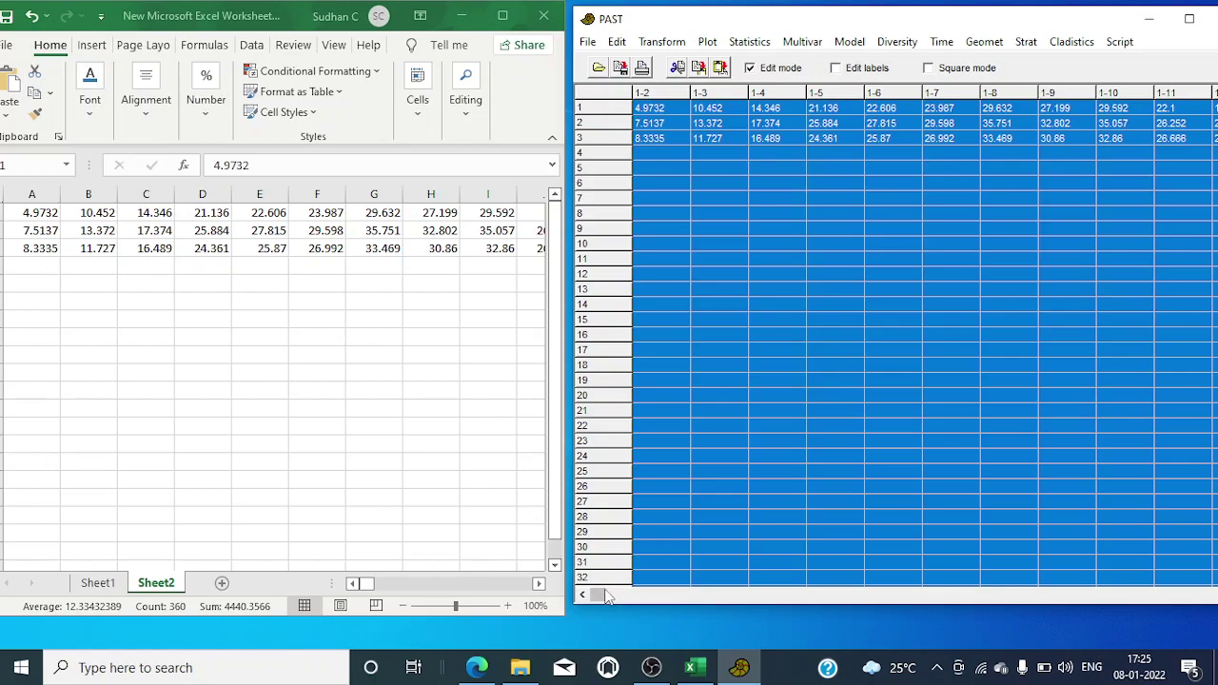
drag(595, 595, 1004, 560)
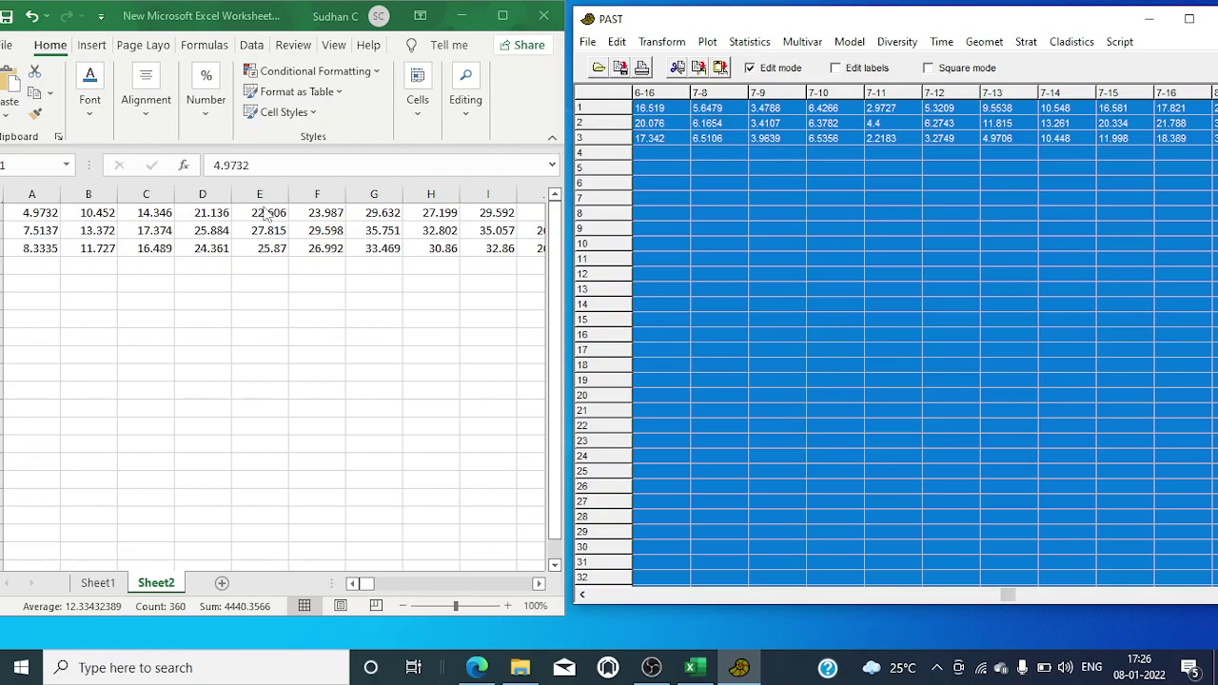
Step: Maximize the Excel window and fill cells D1:D3, H1:H3 and M1:M3 of Sheet2 with yellow
key(alt+Tab)
drag(259, 211, 259, 264)
drag(490, 212, 492, 249)
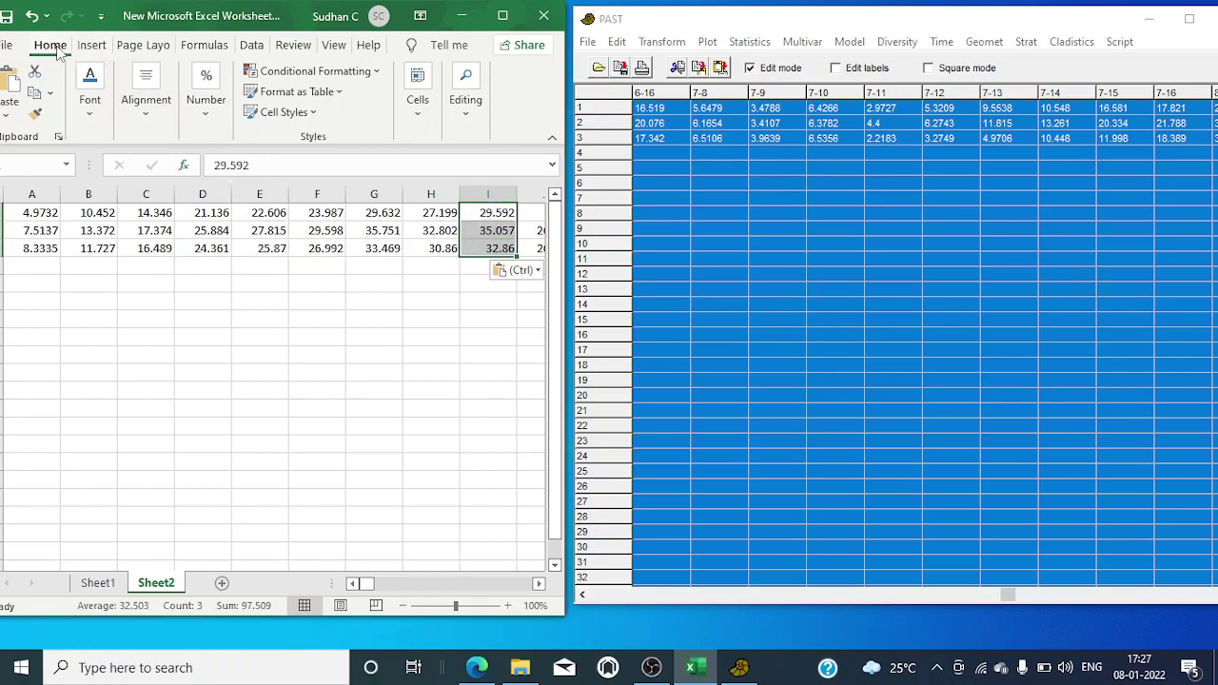
click(502, 15)
drag(222, 215, 243, 246)
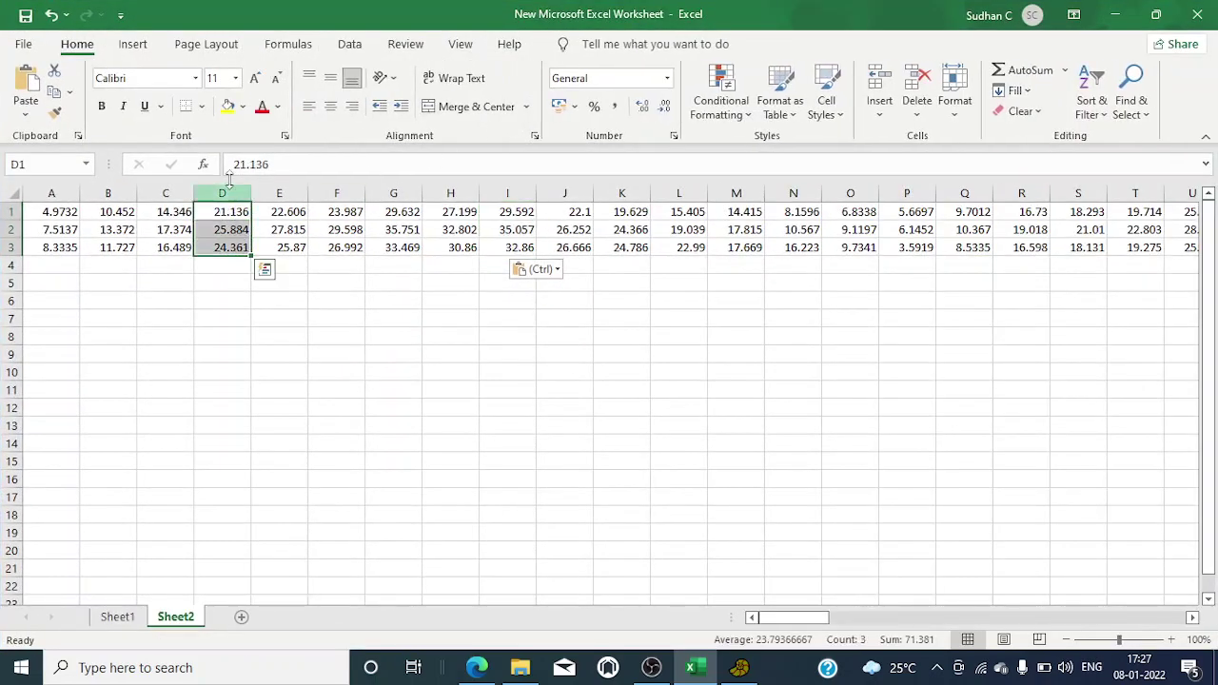
click(228, 105)
drag(459, 208, 464, 250)
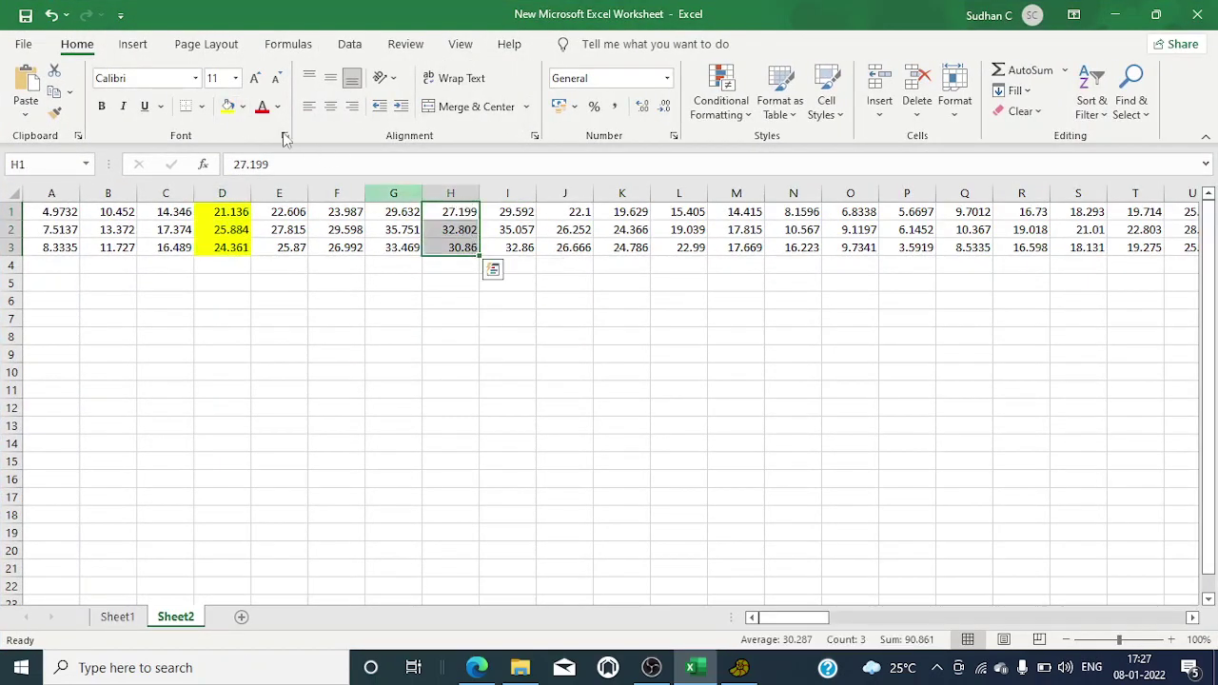
click(227, 105)
drag(729, 212, 743, 250)
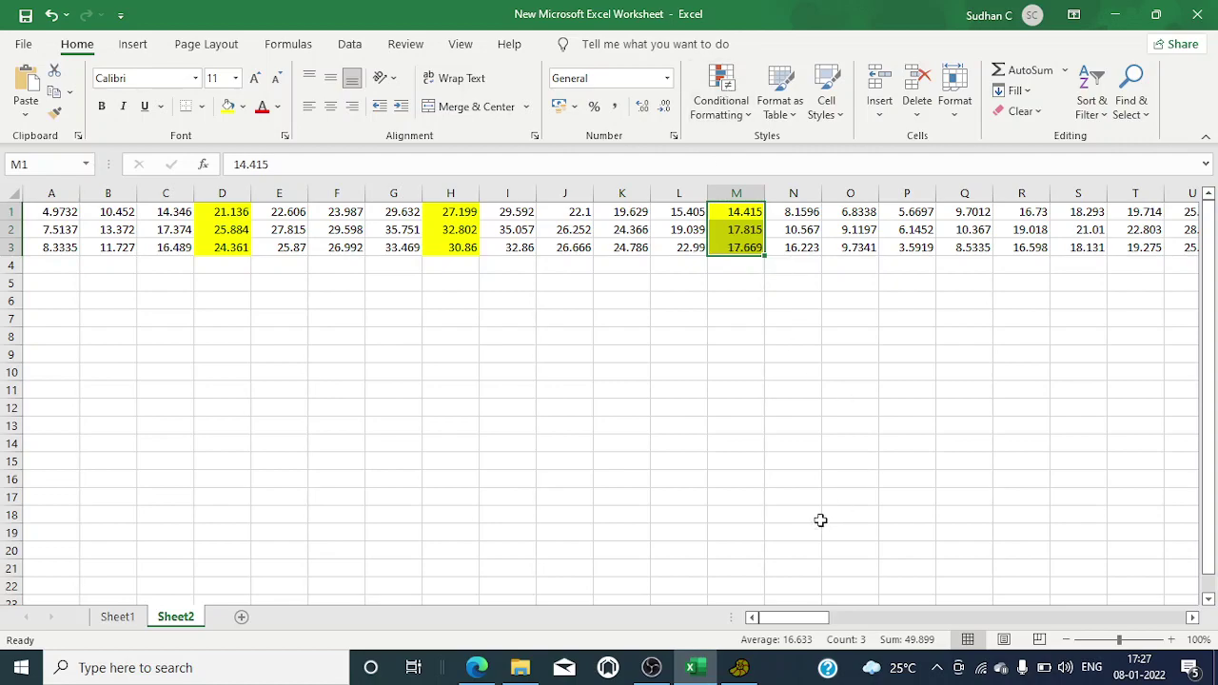
click(653, 677)
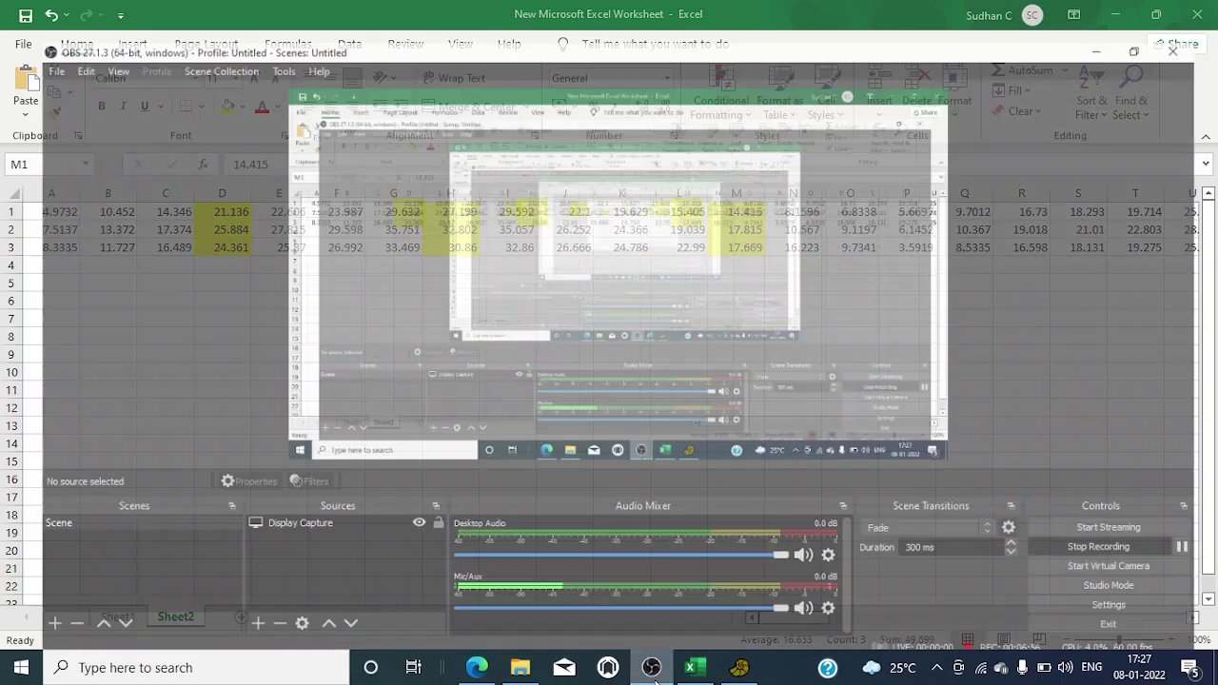